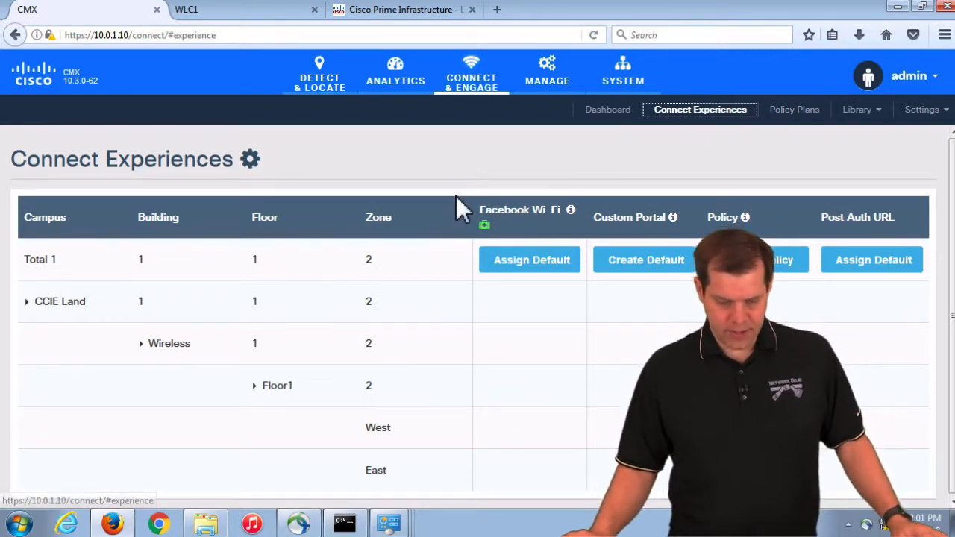
Review the policy plans, the portals library and the general Connect settings.
{"action": "scroll", "coordinate": [455, 196], "scroll_direction": "down", "scroll_amount": 1}
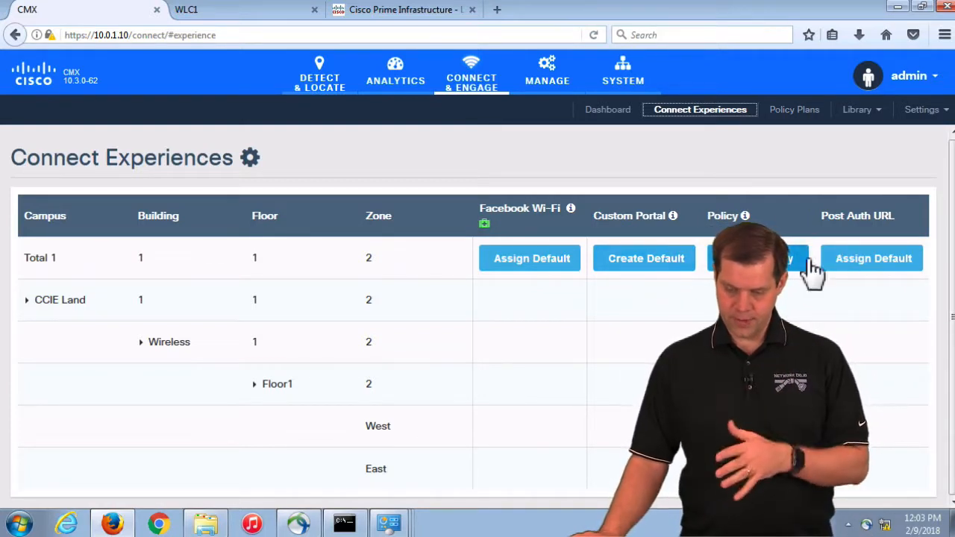
{"action": "left_click", "coordinate": [806, 119]}
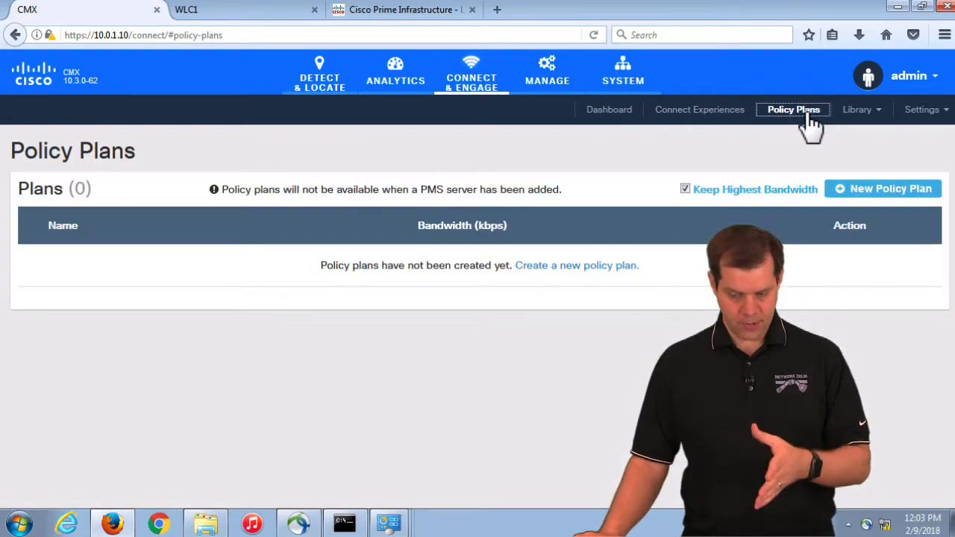
{"action": "left_click", "coordinate": [863, 112]}
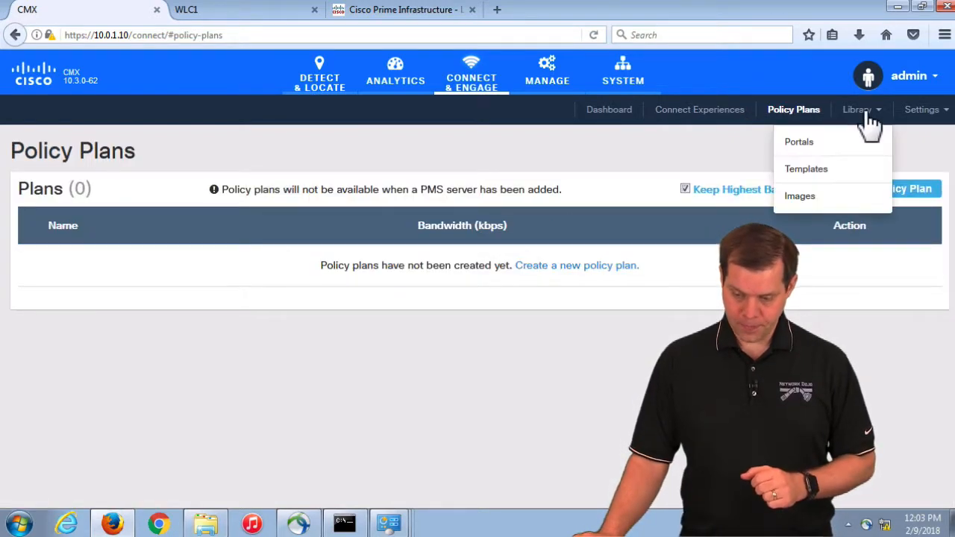
{"action": "left_click", "coordinate": [798, 142]}
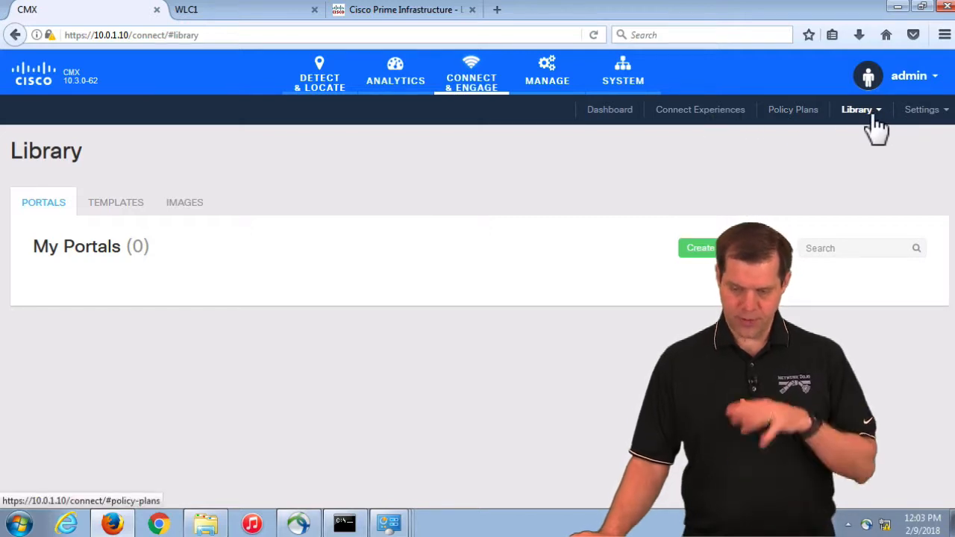
{"action": "left_click", "coordinate": [720, 117]}
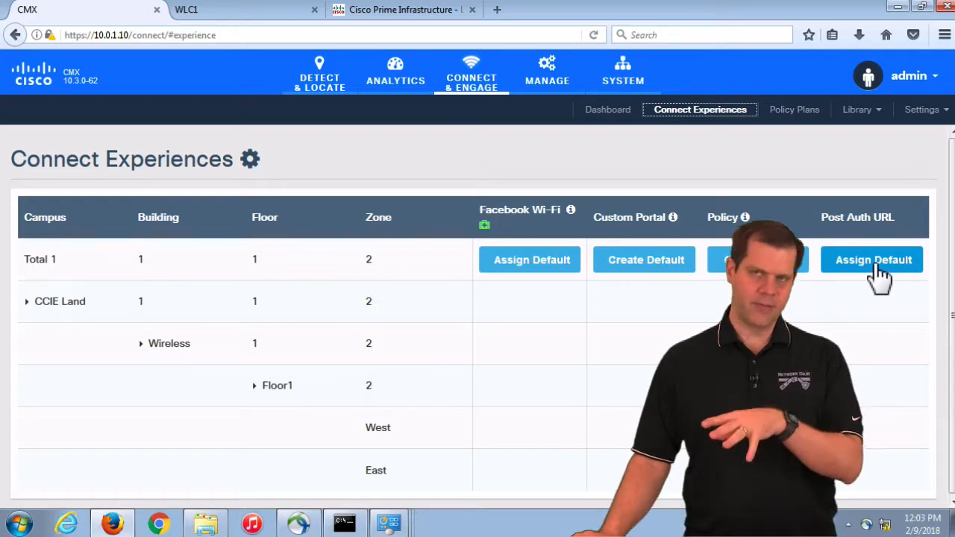
{"action": "left_click", "coordinate": [929, 114]}
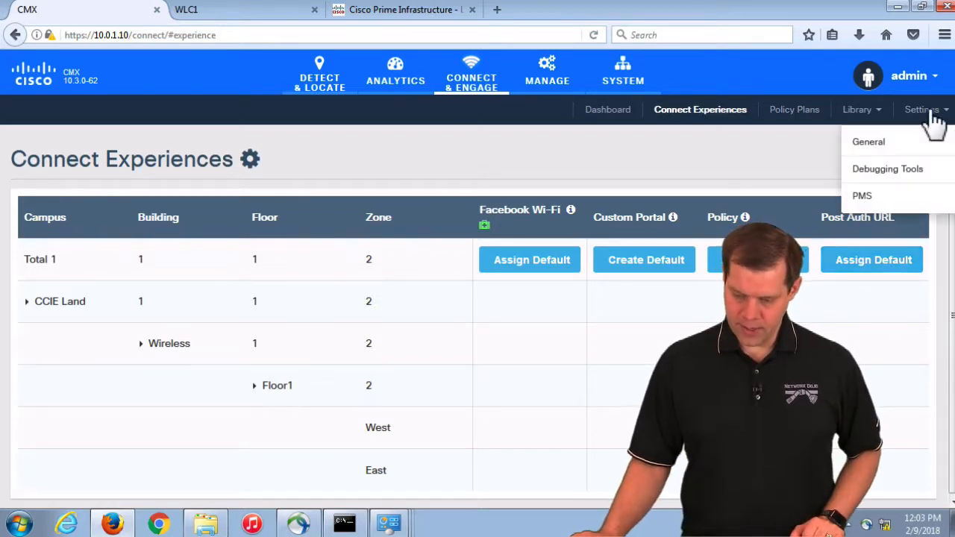
{"action": "left_click", "coordinate": [867, 143]}
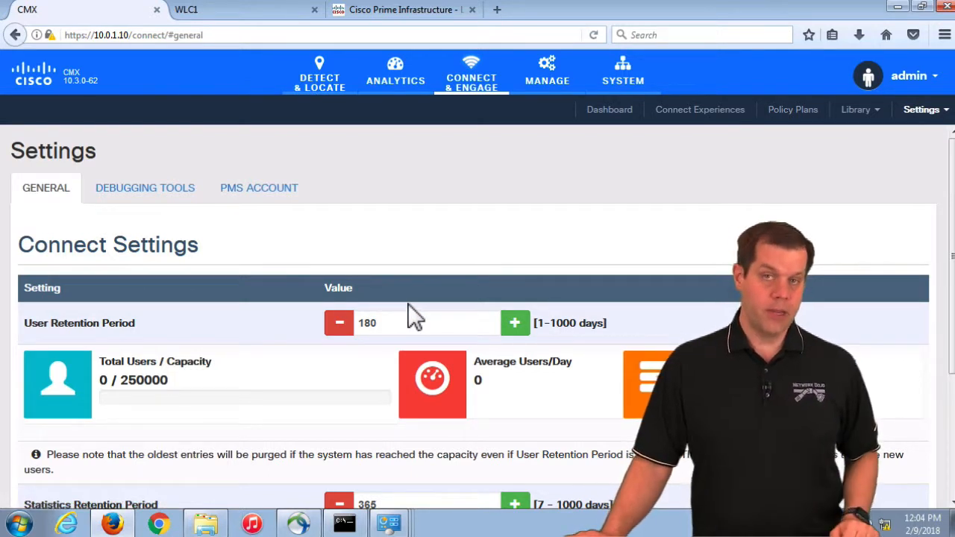
Start a default custom portal from Connect Experiences and title it CCIE.
{"action": "left_click", "coordinate": [738, 112]}
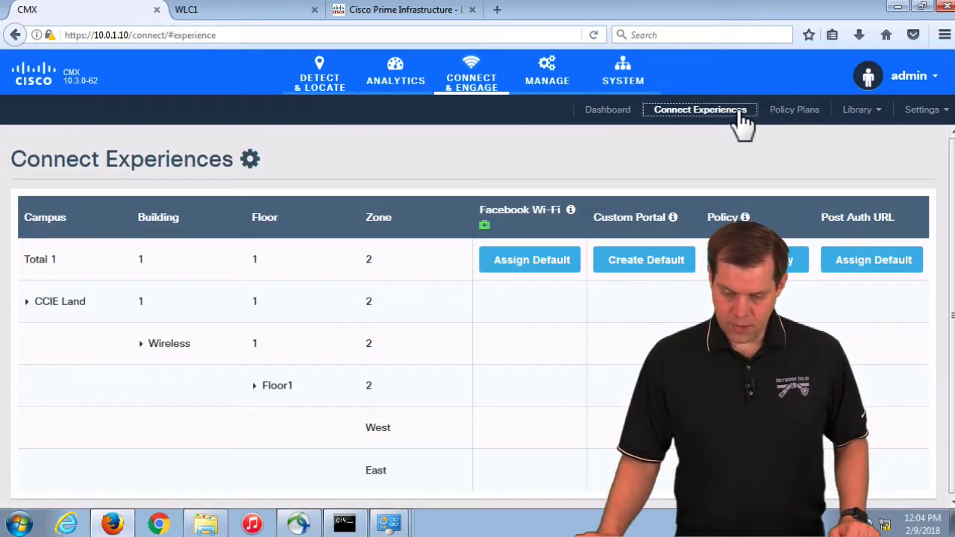
{"action": "left_click", "coordinate": [680, 269]}
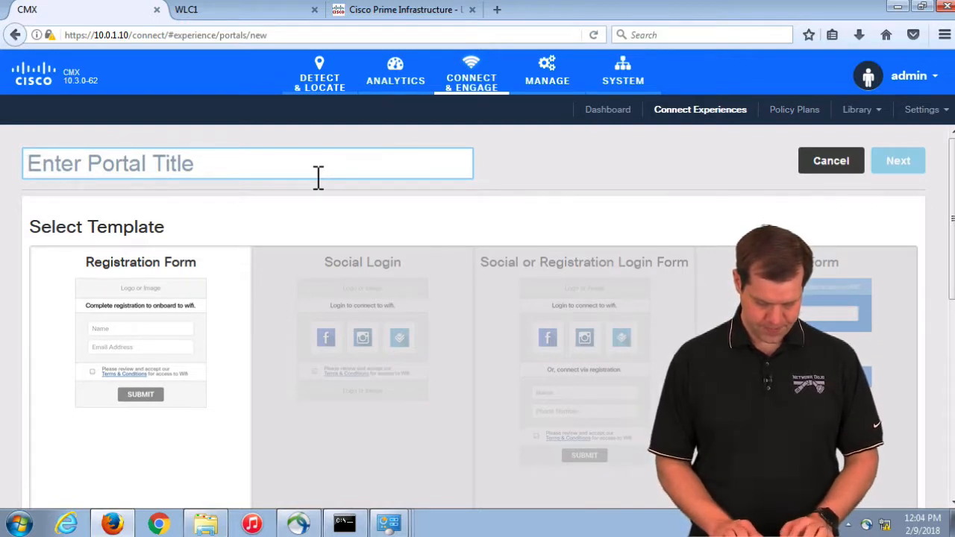
{"action": "type", "text": "CCIE"}
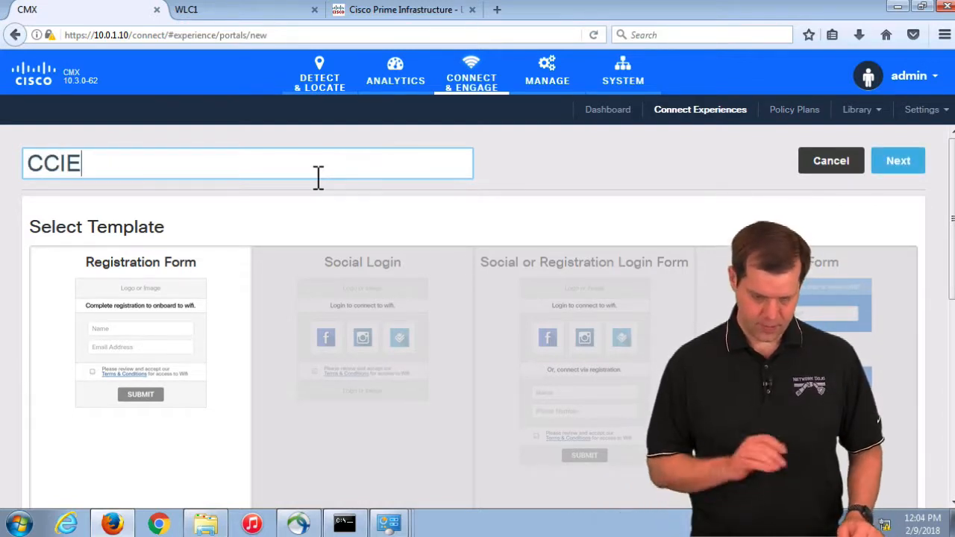
Look through the available portal templates, keep the Registration Form template and continue to the portal editor.
{"action": "scroll", "coordinate": [470, 186], "scroll_direction": "down", "scroll_amount": 2}
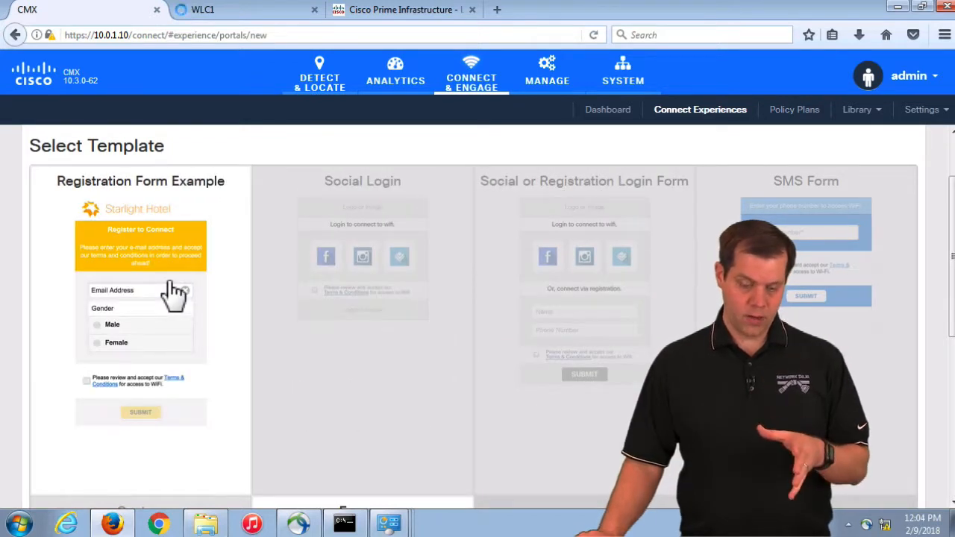
{"action": "scroll", "coordinate": [173, 293], "scroll_direction": "down", "scroll_amount": 7}
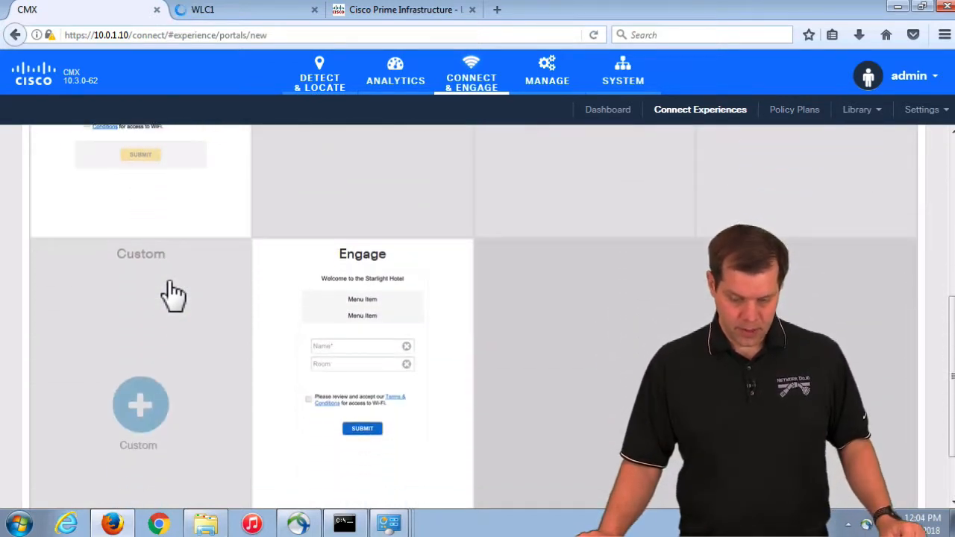
{"action": "scroll", "coordinate": [171, 399], "scroll_direction": "down", "scroll_amount": 1}
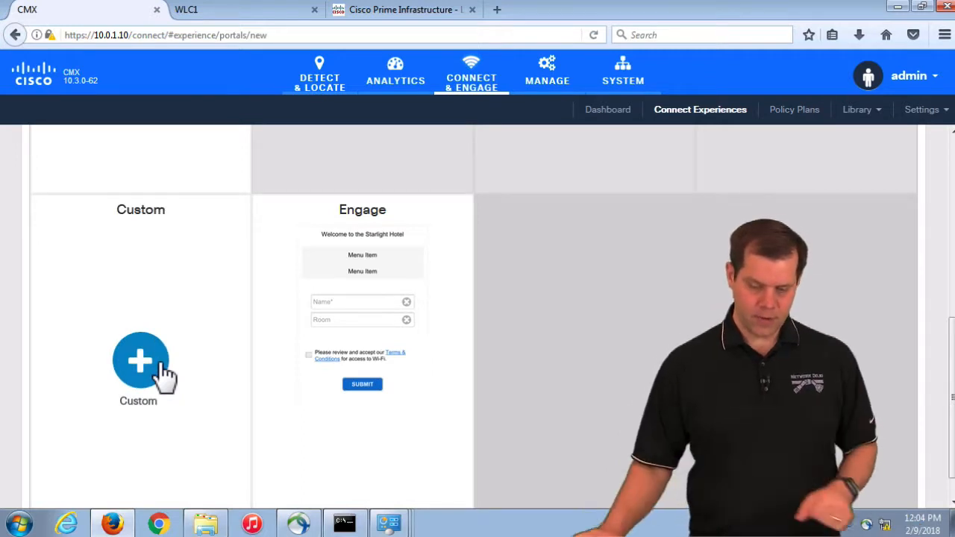
{"action": "scroll", "coordinate": [194, 344], "scroll_direction": "up", "scroll_amount": 8}
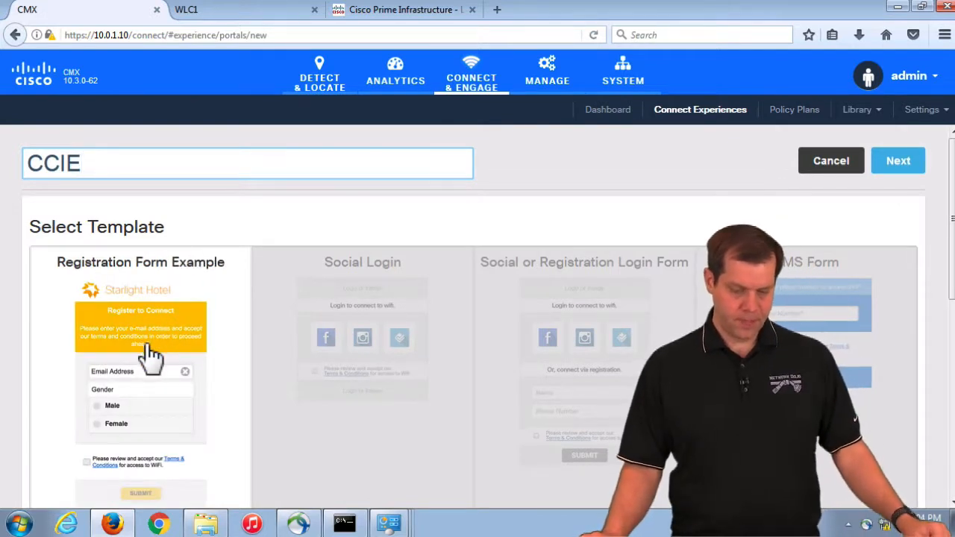
{"action": "key", "text": "Return"}
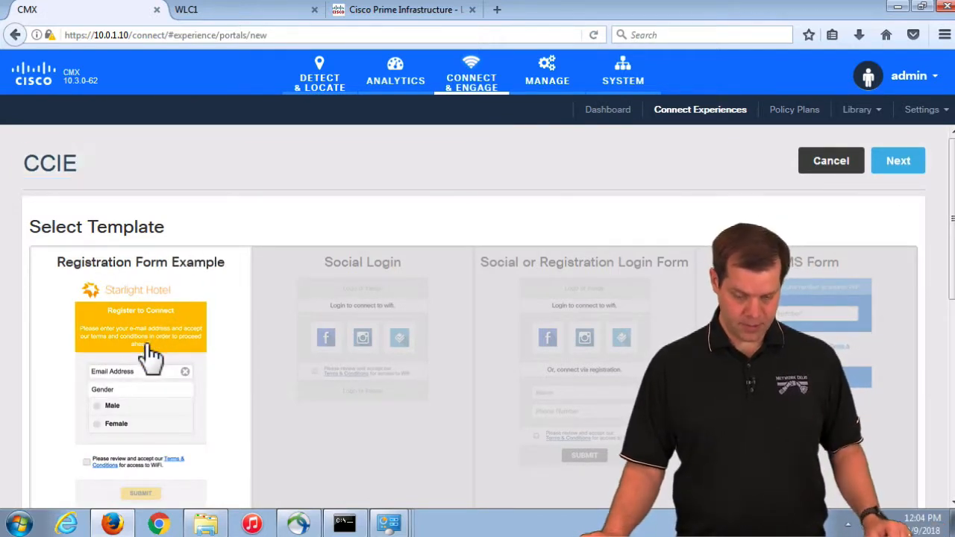
{"action": "scroll", "coordinate": [179, 408], "scroll_direction": "down", "scroll_amount": 2}
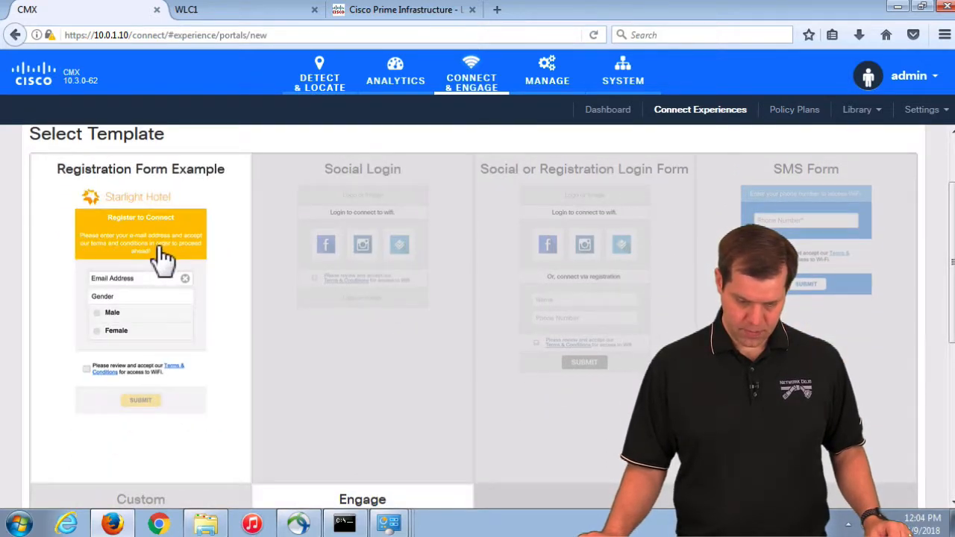
{"action": "scroll", "coordinate": [170, 242], "scroll_direction": "up", "scroll_amount": 2}
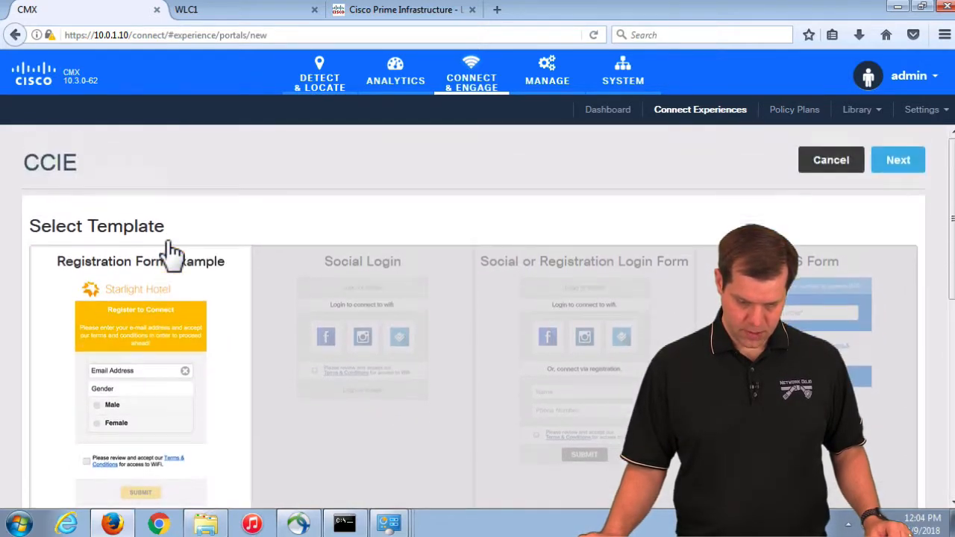
{"action": "left_click", "coordinate": [899, 164]}
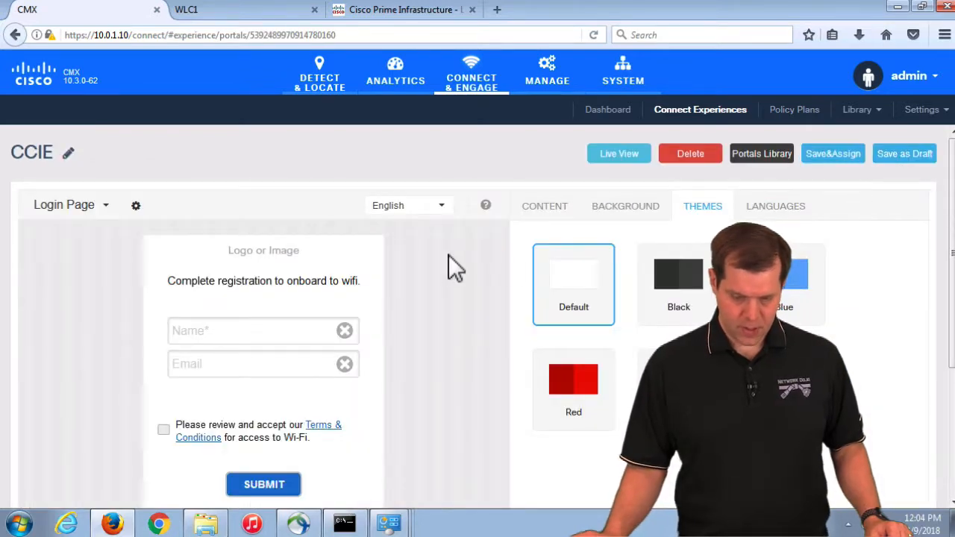
Upload campus.jpg from the Rack Files folder and use it for the login page's Logo or Image element.
{"action": "scroll", "coordinate": [421, 297], "scroll_direction": "down", "scroll_amount": 2}
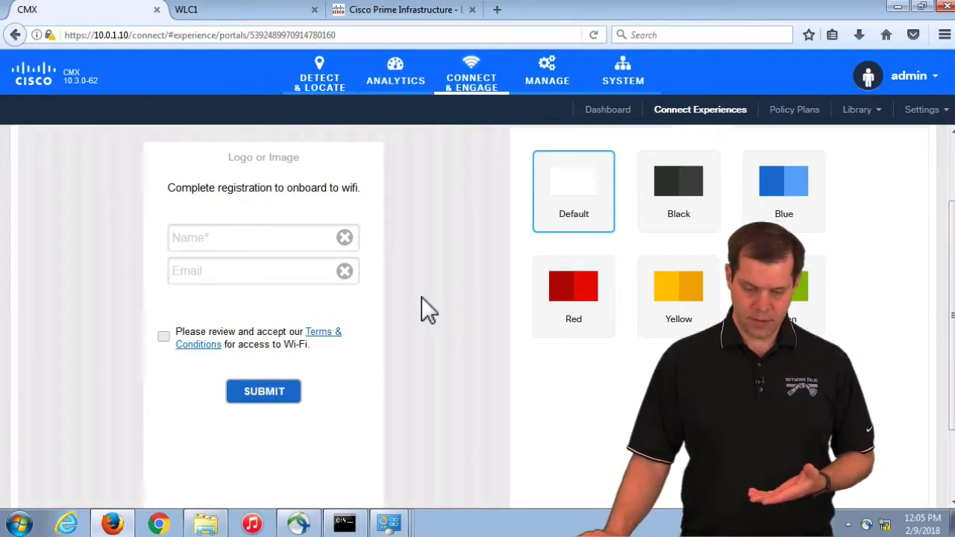
{"action": "scroll", "coordinate": [427, 293], "scroll_direction": "up", "scroll_amount": 2}
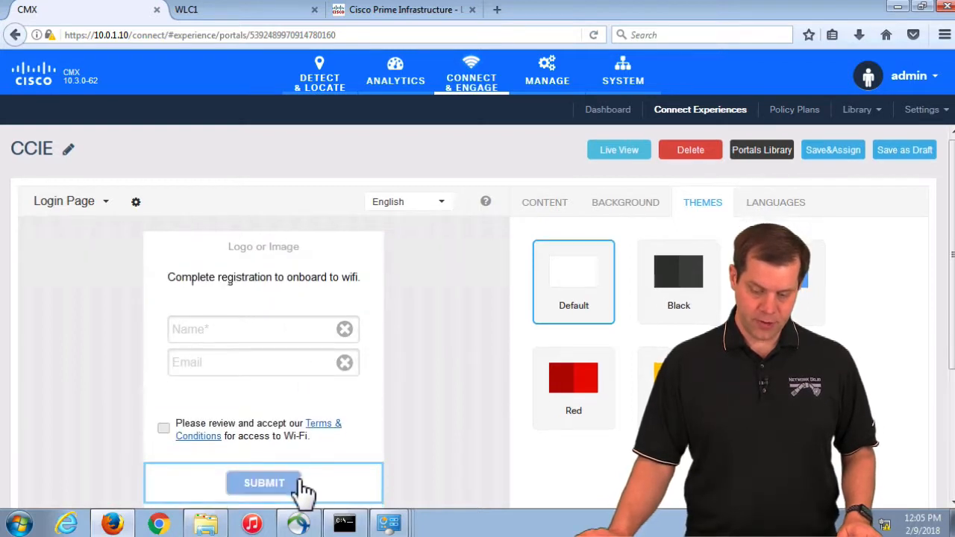
{"action": "scroll", "coordinate": [305, 492], "scroll_direction": "down", "scroll_amount": 1}
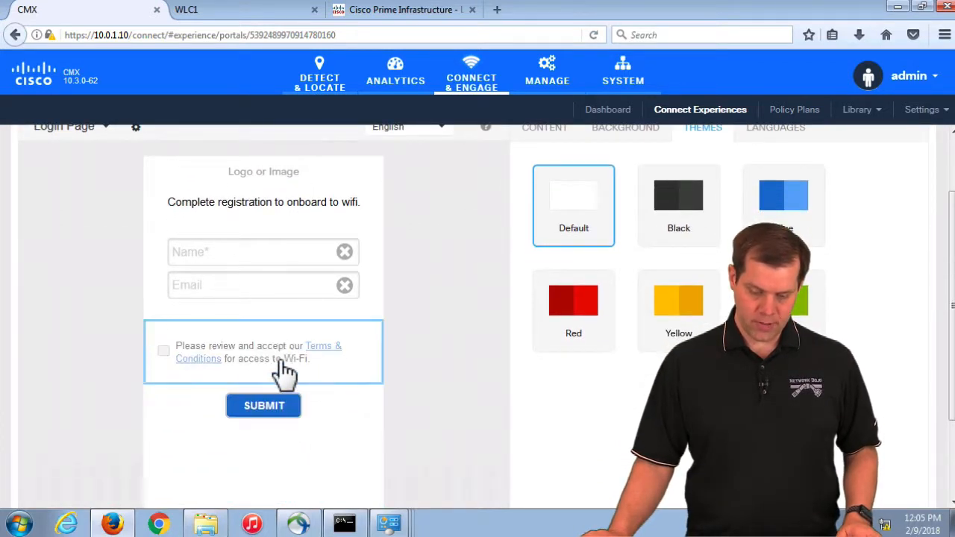
{"action": "left_click", "coordinate": [268, 179]}
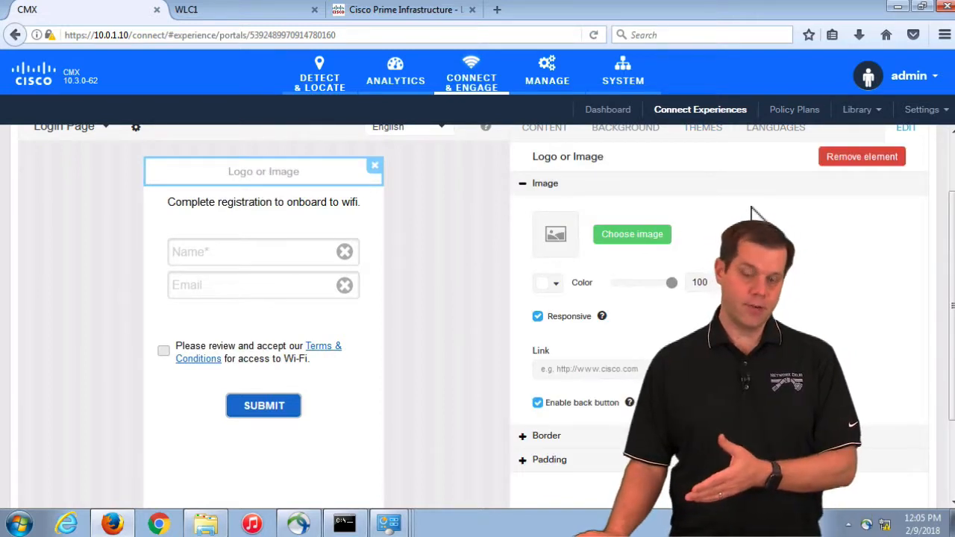
{"action": "scroll", "coordinate": [755, 215], "scroll_direction": "up", "scroll_amount": 1}
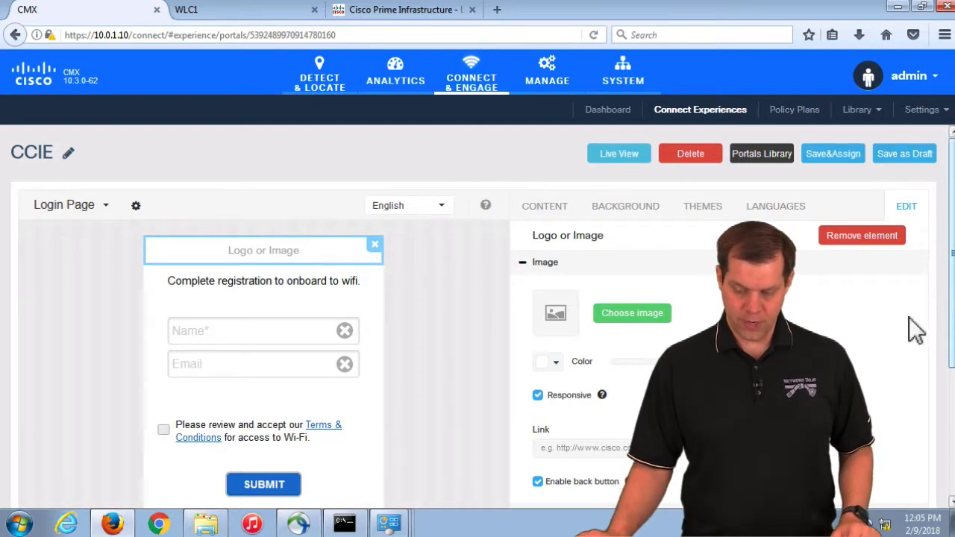
{"action": "left_click", "coordinate": [653, 315]}
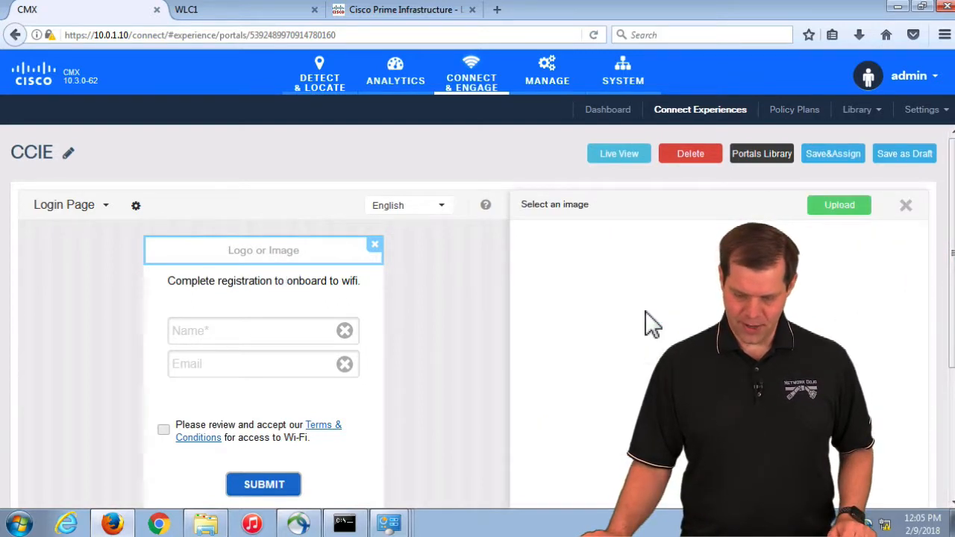
{"action": "left_click", "coordinate": [850, 206]}
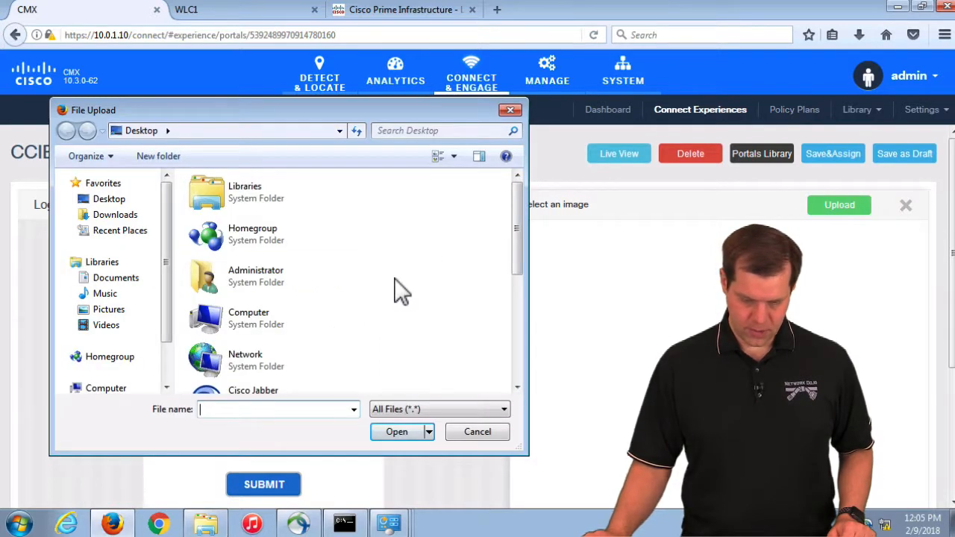
{"action": "scroll", "coordinate": [519, 343], "scroll_direction": "down", "scroll_amount": 5}
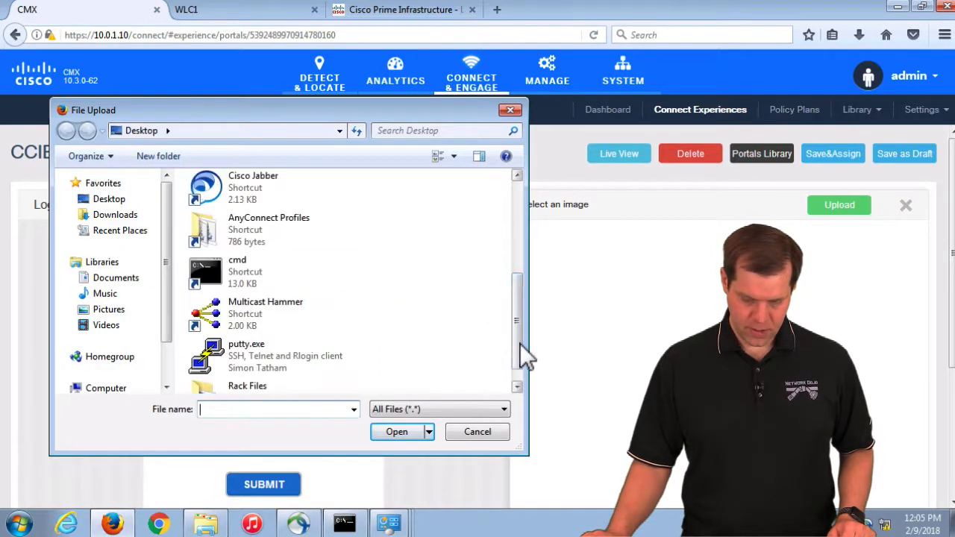
{"action": "left_click", "coordinate": [255, 389]}
{"action": "double_click", "coordinate": [255, 390]}
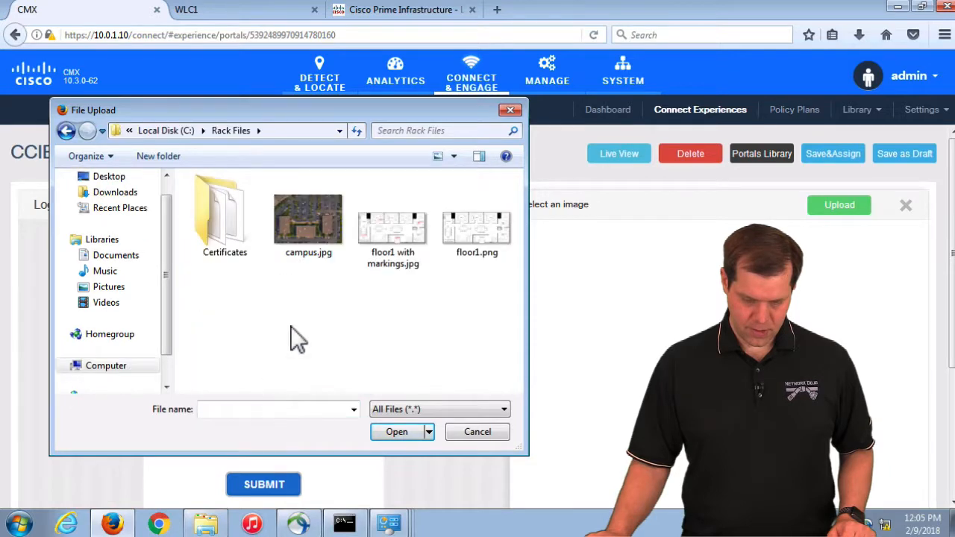
{"action": "double_click", "coordinate": [305, 229]}
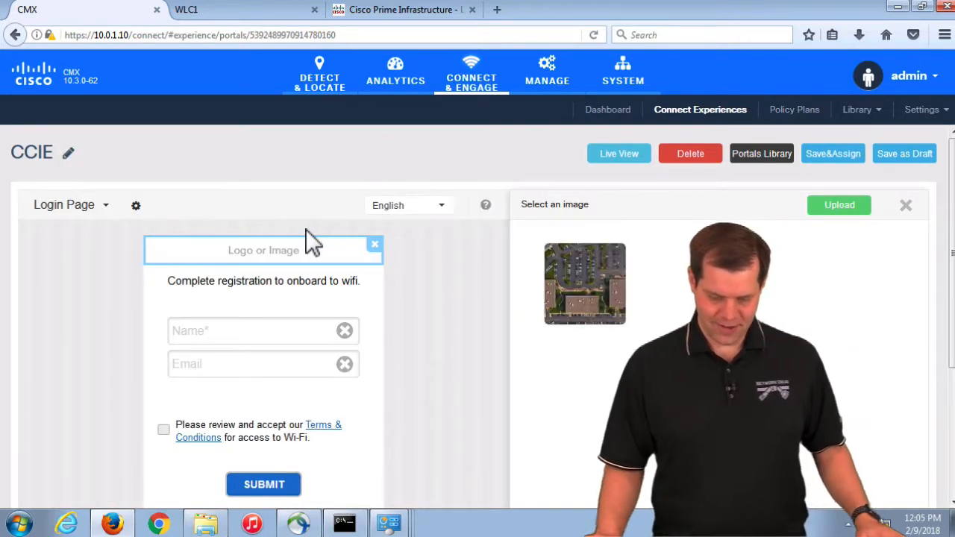
{"action": "left_click", "coordinate": [606, 272]}
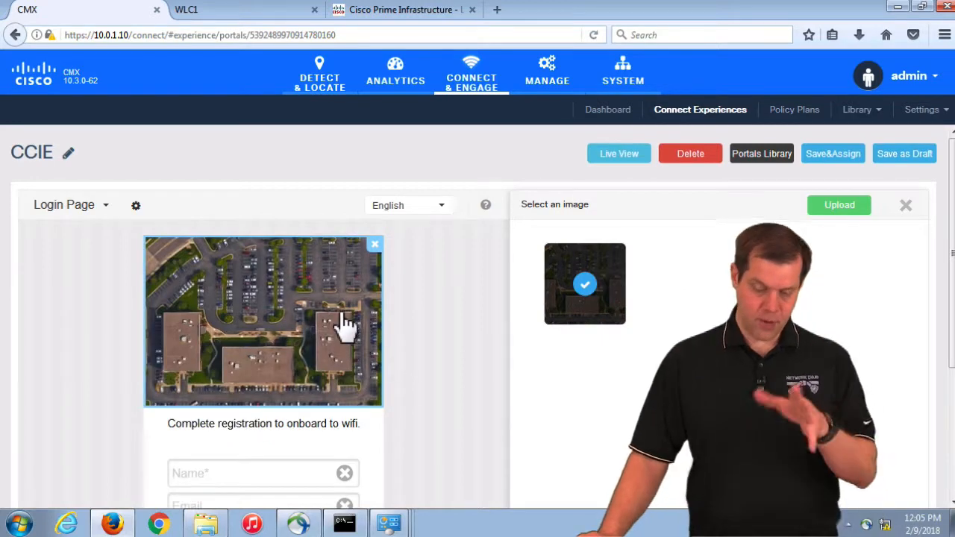
Try a green background, rgb(85, 203, 51), on the "Complete registration to onboard to wifi." text element and set it back to white, rgb(255, 255, 255).
{"action": "scroll", "coordinate": [346, 326], "scroll_direction": "down", "scroll_amount": 2}
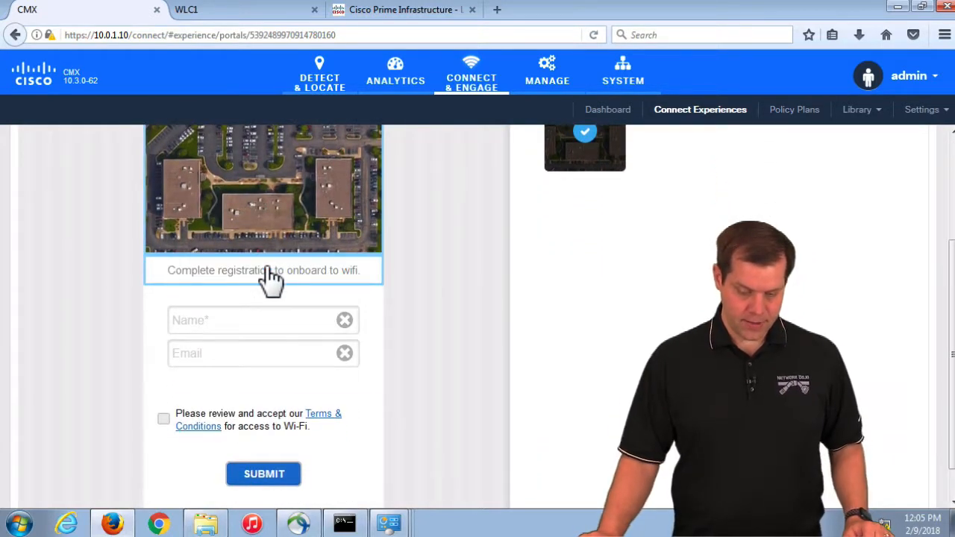
{"action": "left_click", "coordinate": [270, 285]}
{"action": "scroll", "coordinate": [477, 251], "scroll_direction": "up", "scroll_amount": 3}
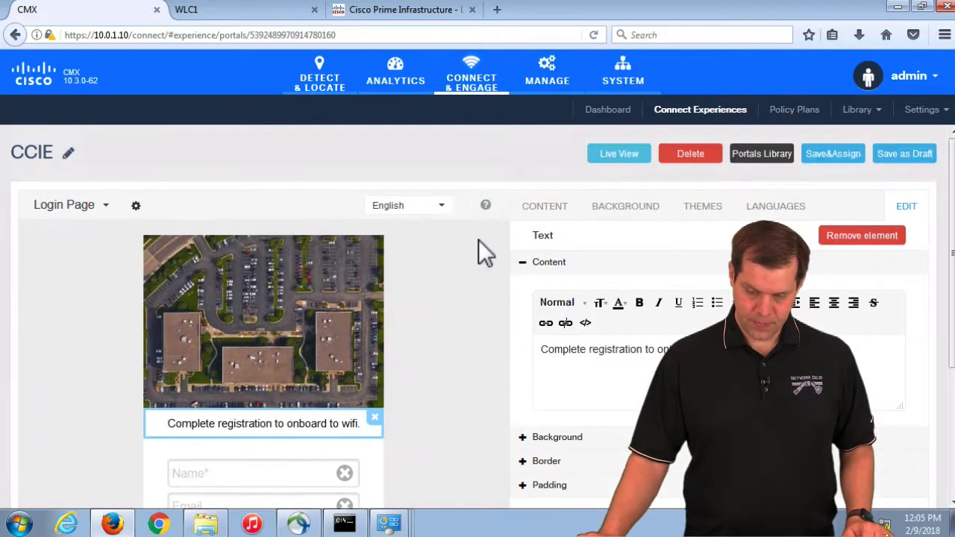
{"action": "scroll", "coordinate": [477, 252], "scroll_direction": "down", "scroll_amount": 1}
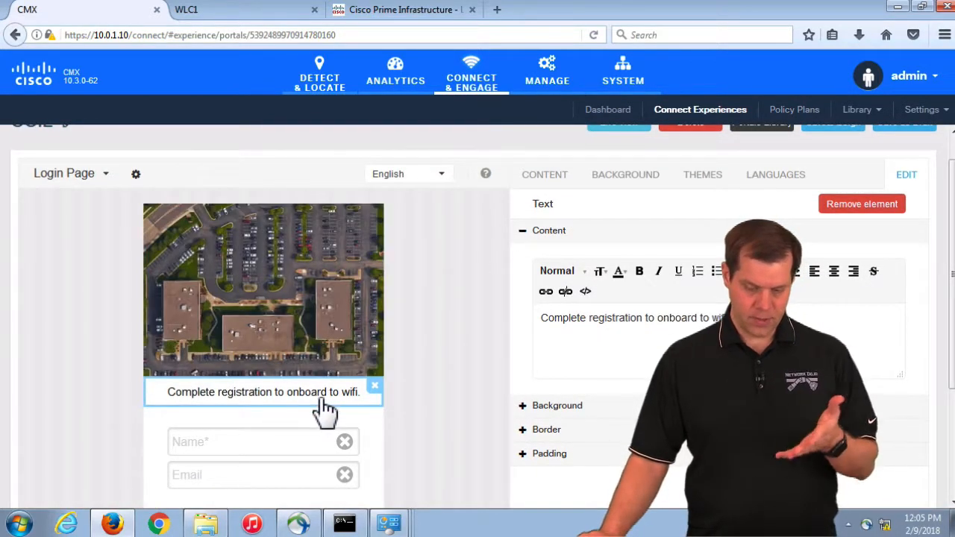
{"action": "double_click", "coordinate": [651, 319]}
{"action": "left_click", "coordinate": [542, 406]}
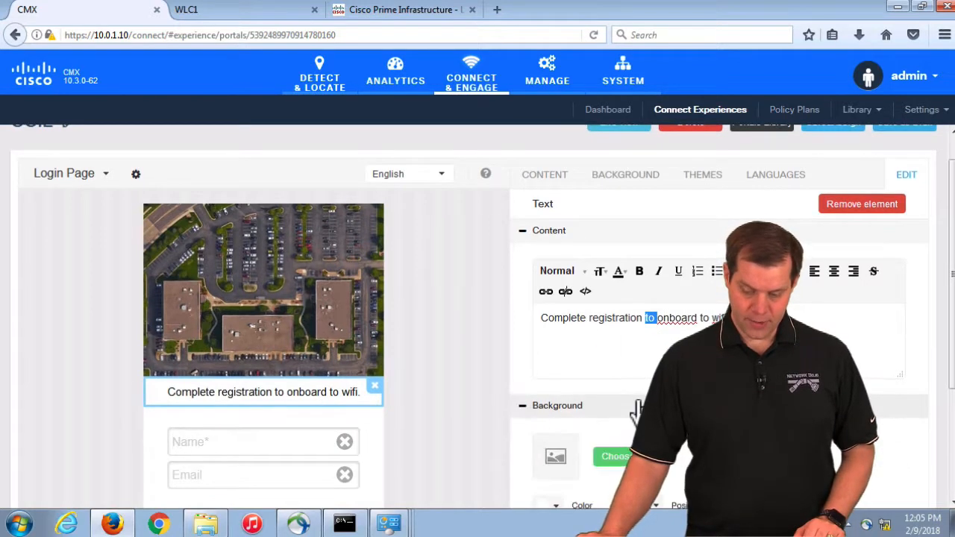
{"action": "scroll", "coordinate": [634, 409], "scroll_direction": "down", "scroll_amount": 2}
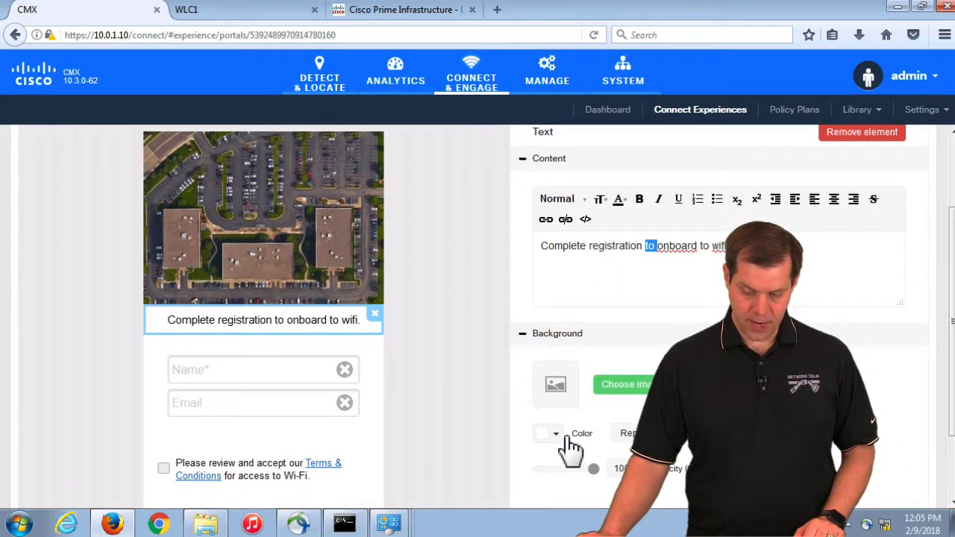
{"action": "left_click", "coordinate": [566, 438]}
{"action": "left_click", "coordinate": [659, 284]}
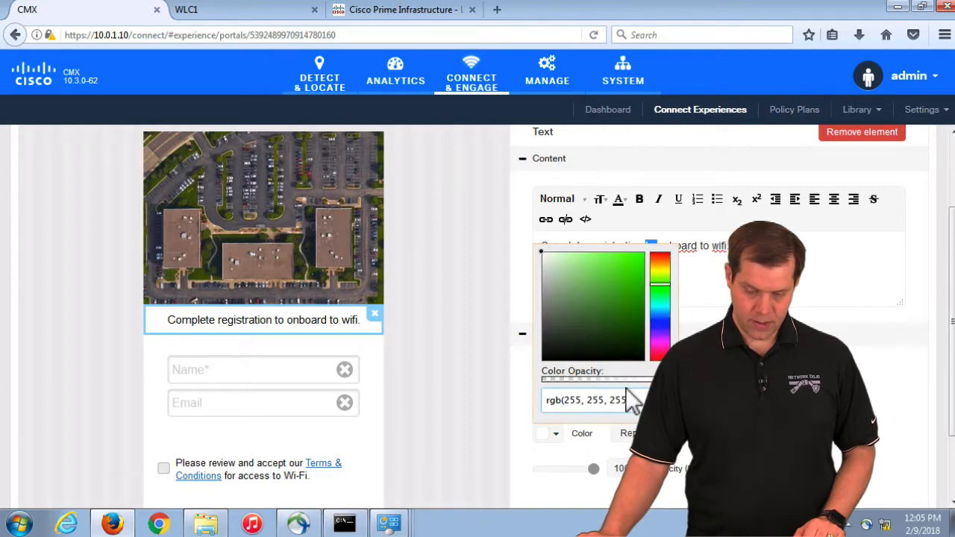
{"action": "left_click", "coordinate": [618, 276]}
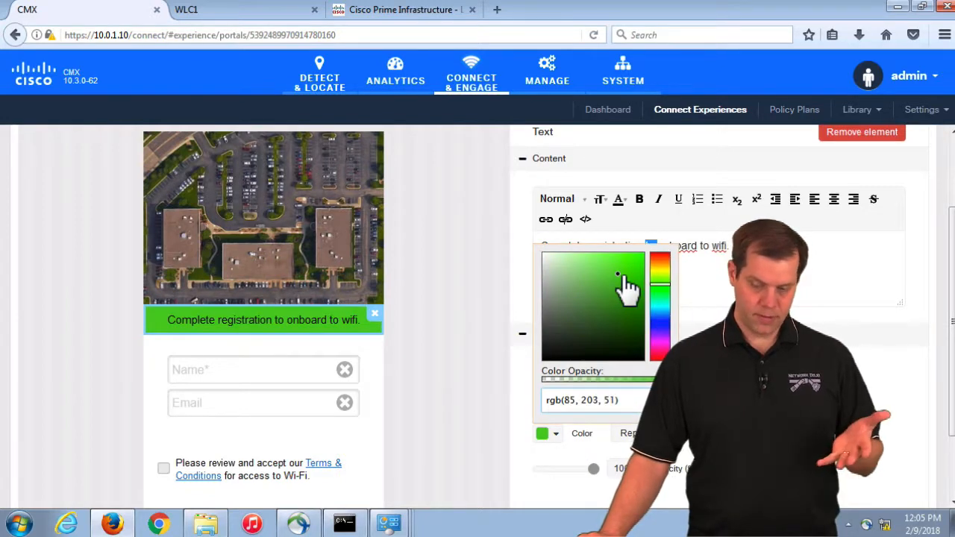
{"action": "left_click_drag", "start_coordinate": [555, 265], "coordinate": [540, 252]}
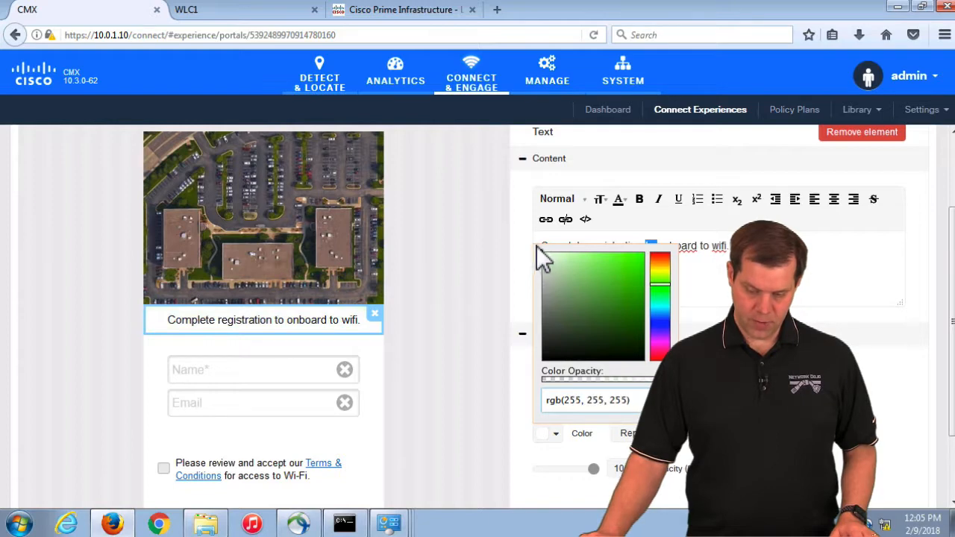
{"action": "key", "text": "Escape"}
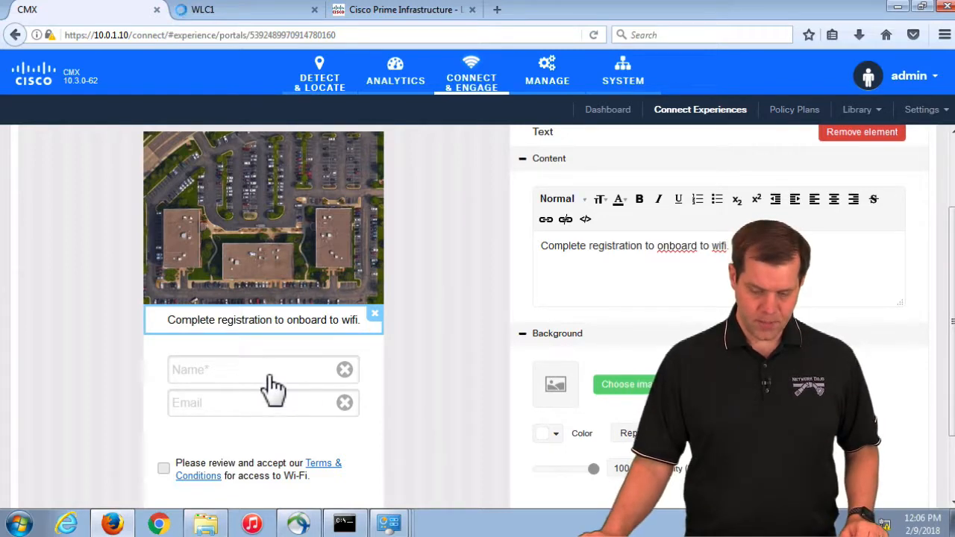
Include the Phone Number field in the registration form, make the Email field mandatory, and look over the form's error messages.
{"action": "left_click", "coordinate": [293, 406]}
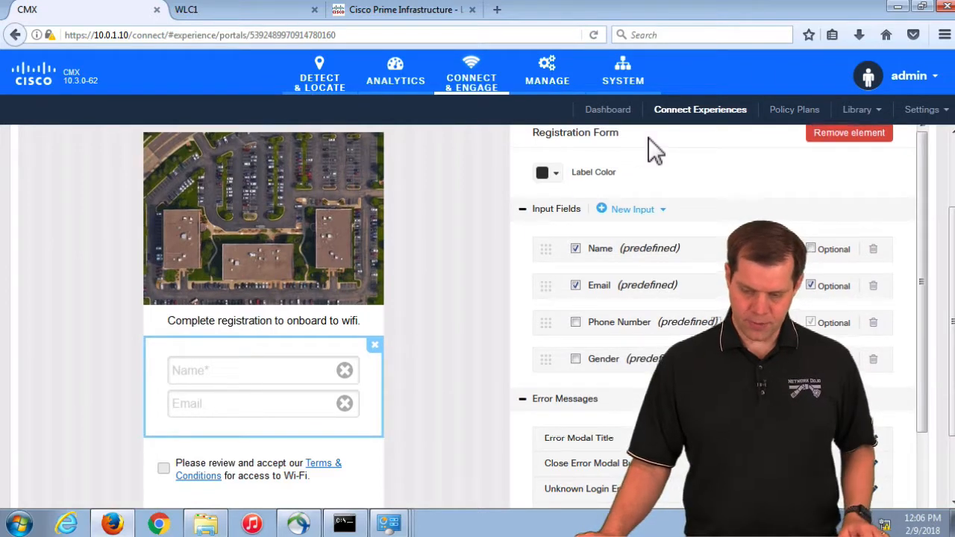
{"action": "scroll", "coordinate": [648, 142], "scroll_direction": "up", "scroll_amount": 1}
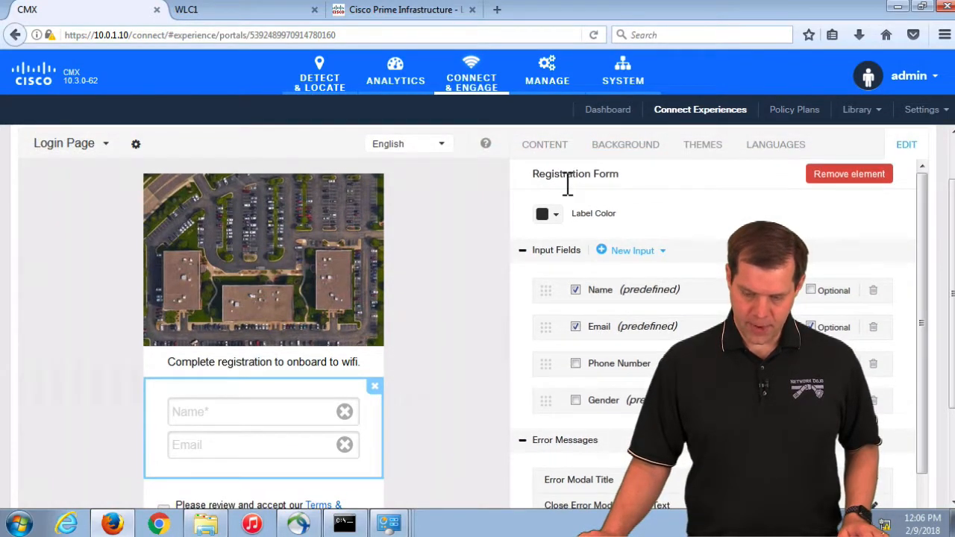
{"action": "scroll", "coordinate": [477, 314], "scroll_direction": "down", "scroll_amount": 2}
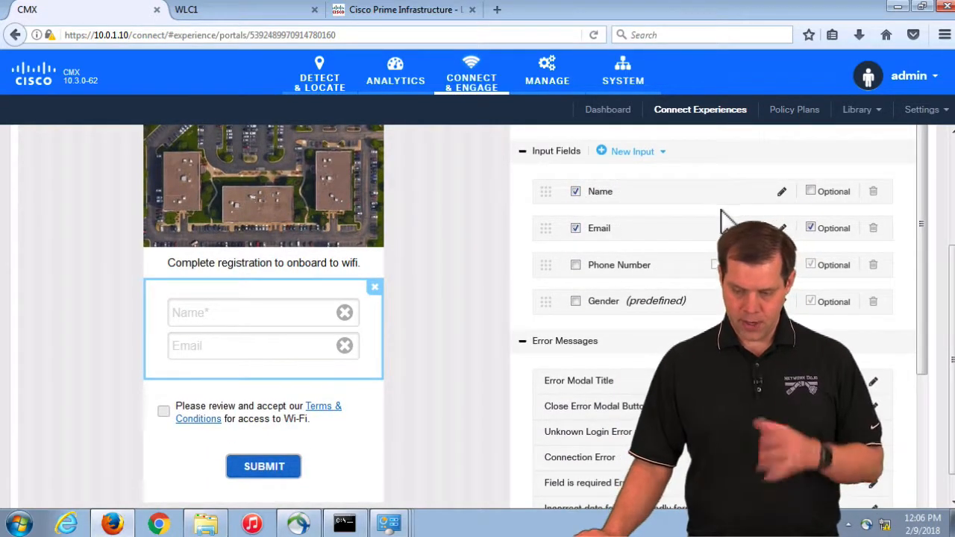
{"action": "left_click", "coordinate": [575, 265]}
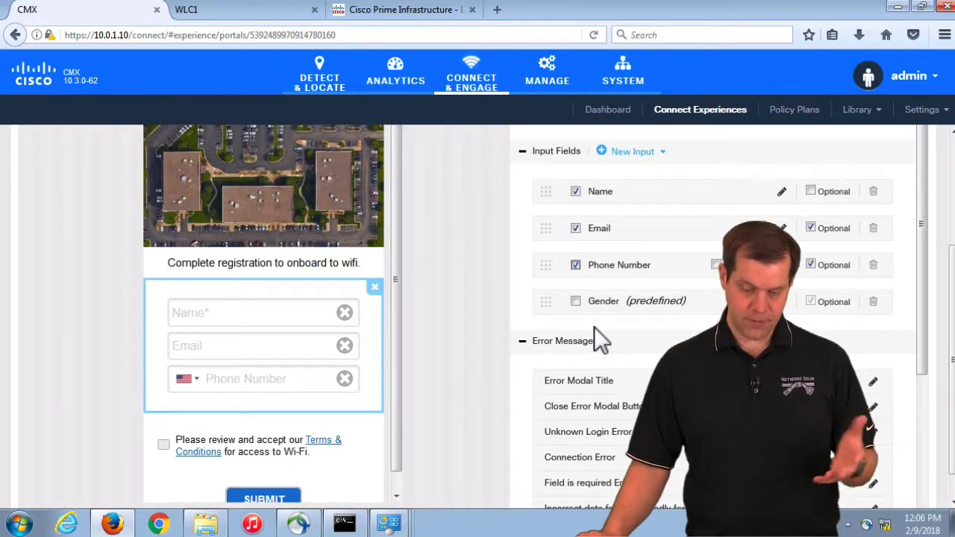
{"action": "left_click", "coordinate": [811, 228]}
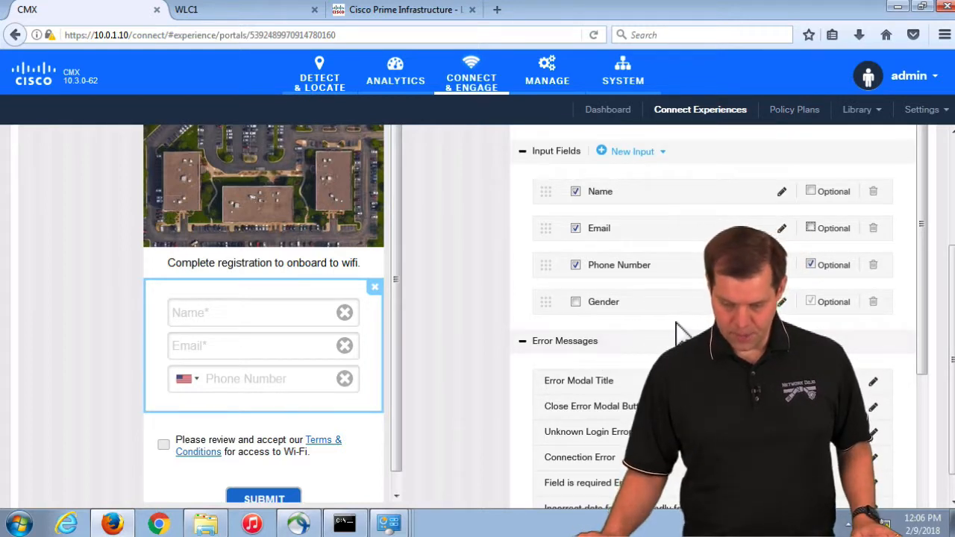
{"action": "scroll", "coordinate": [677, 330], "scroll_direction": "down", "scroll_amount": 4}
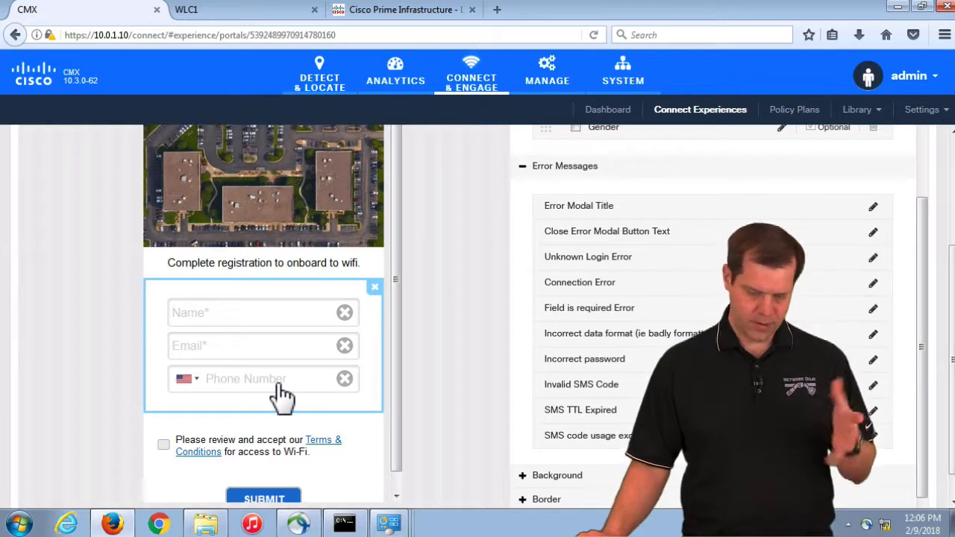
{"action": "scroll", "coordinate": [635, 367], "scroll_direction": "down", "scroll_amount": 1}
{"action": "scroll", "coordinate": [628, 395], "scroll_direction": "down", "scroll_amount": 2}
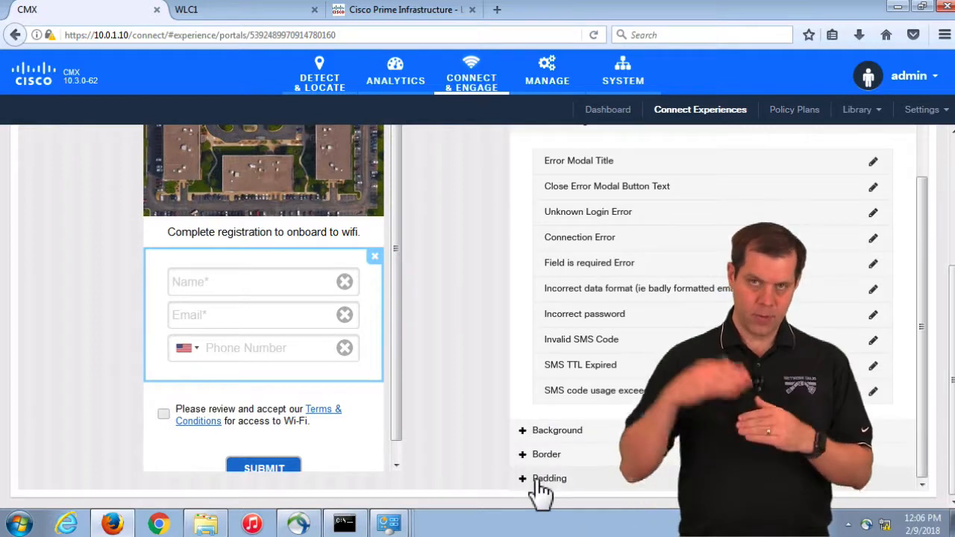
Enter "Agree to this!" as the content of the Terms & Conditions element.
{"action": "left_click", "coordinate": [269, 421]}
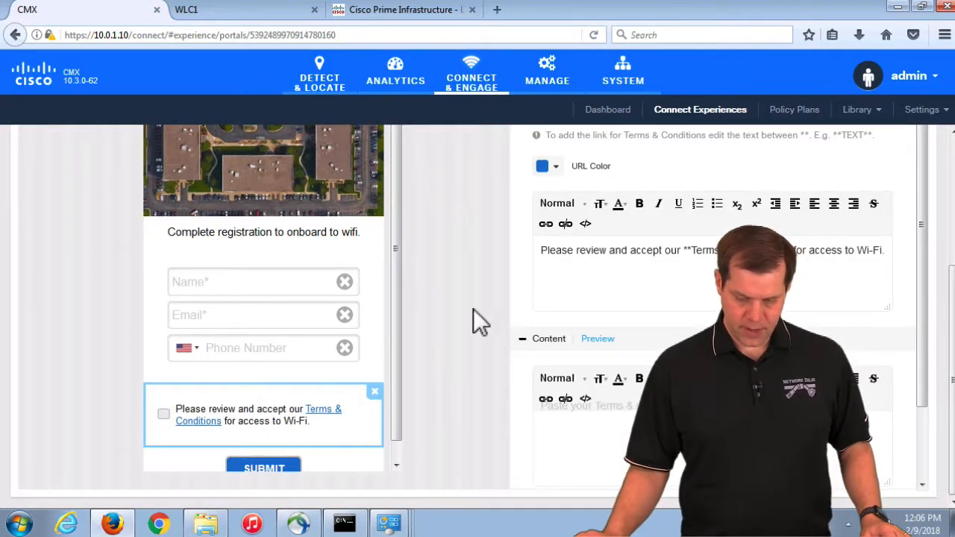
{"action": "scroll", "coordinate": [455, 306], "scroll_direction": "up", "scroll_amount": 5}
{"action": "scroll", "coordinate": [455, 306], "scroll_direction": "down", "scroll_amount": 3}
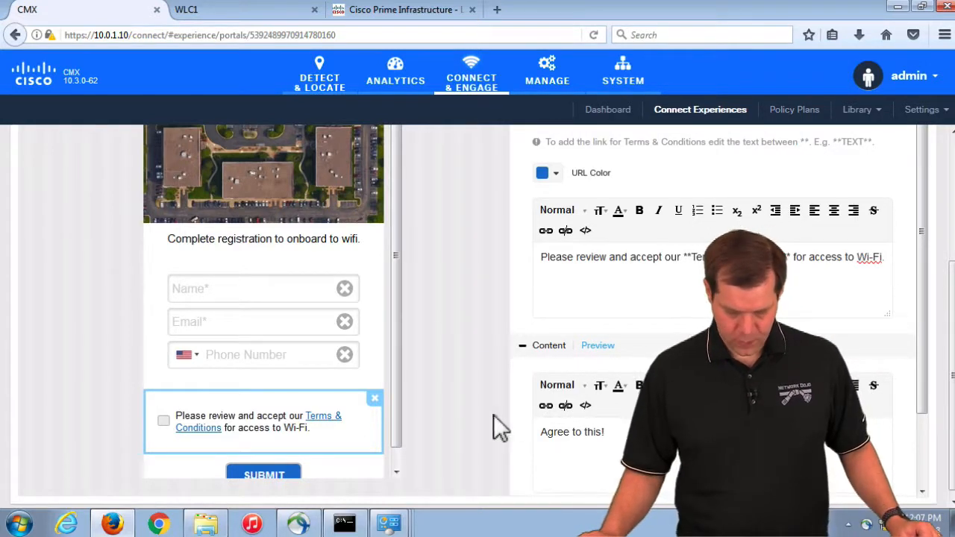
{"action": "scroll", "coordinate": [462, 368], "scroll_direction": "down", "scroll_amount": 1}
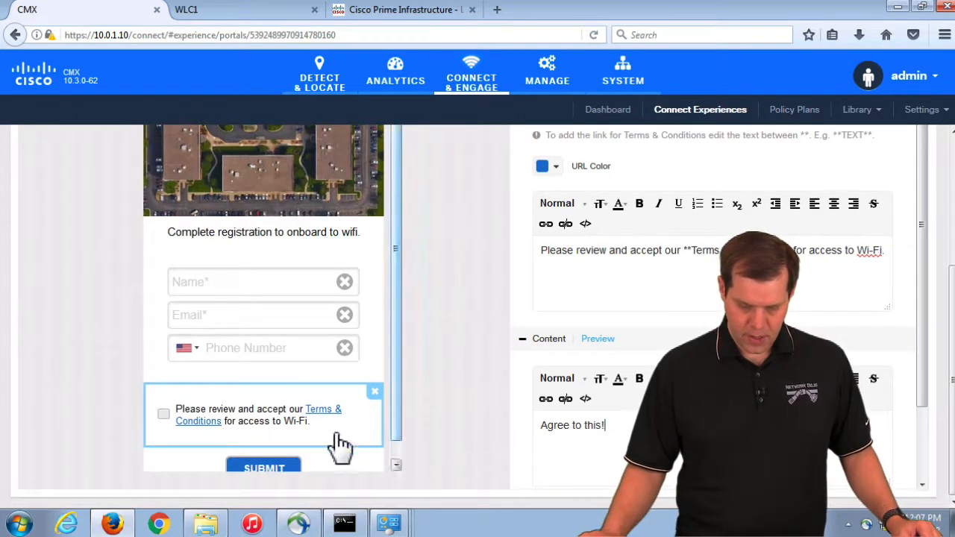
Change the label of the login page's submit button to "SUBMIT NOW!".
{"action": "left_click", "coordinate": [250, 471]}
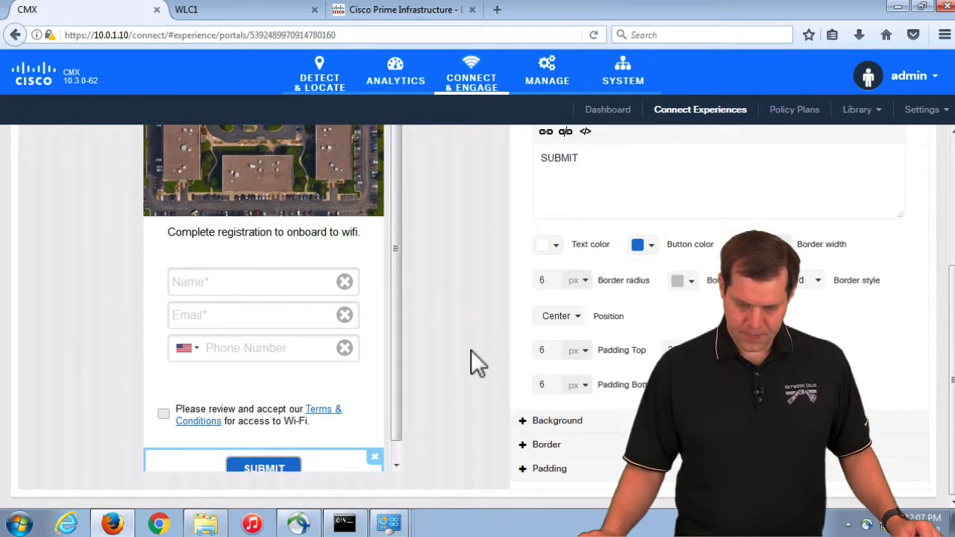
{"action": "scroll", "coordinate": [471, 350], "scroll_direction": "up", "scroll_amount": 5}
{"action": "scroll", "coordinate": [470, 352], "scroll_direction": "down", "scroll_amount": 5}
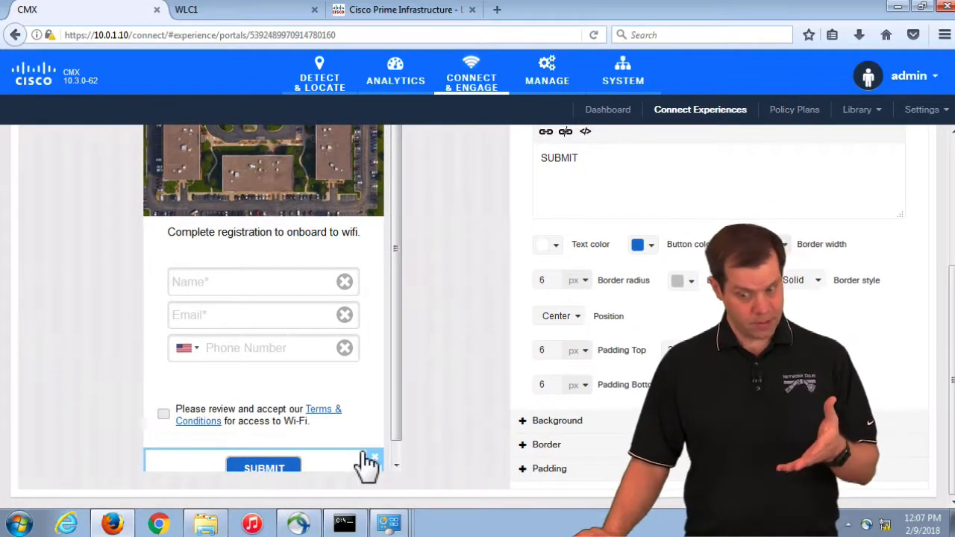
{"action": "scroll", "coordinate": [457, 309], "scroll_direction": "up", "scroll_amount": 4}
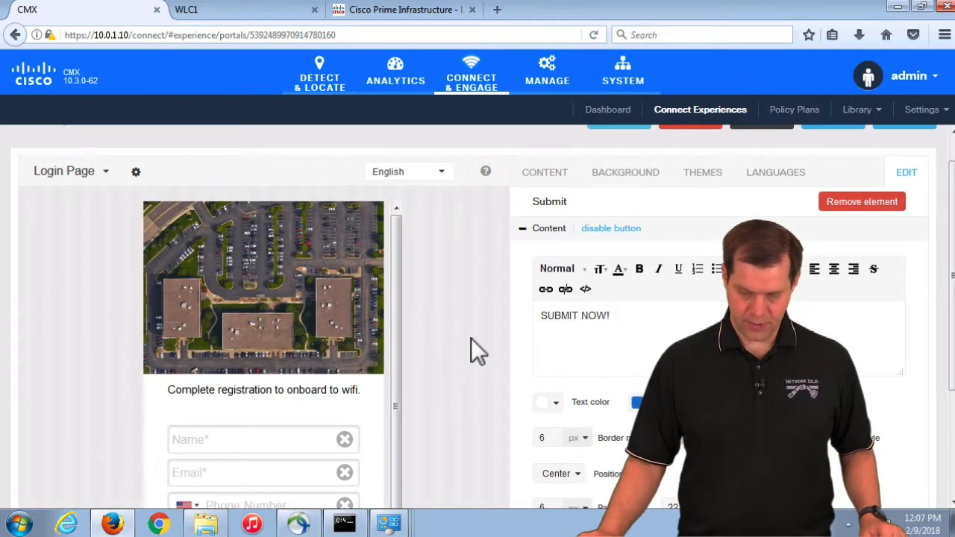
{"action": "scroll", "coordinate": [471, 337], "scroll_direction": "down", "scroll_amount": 4}
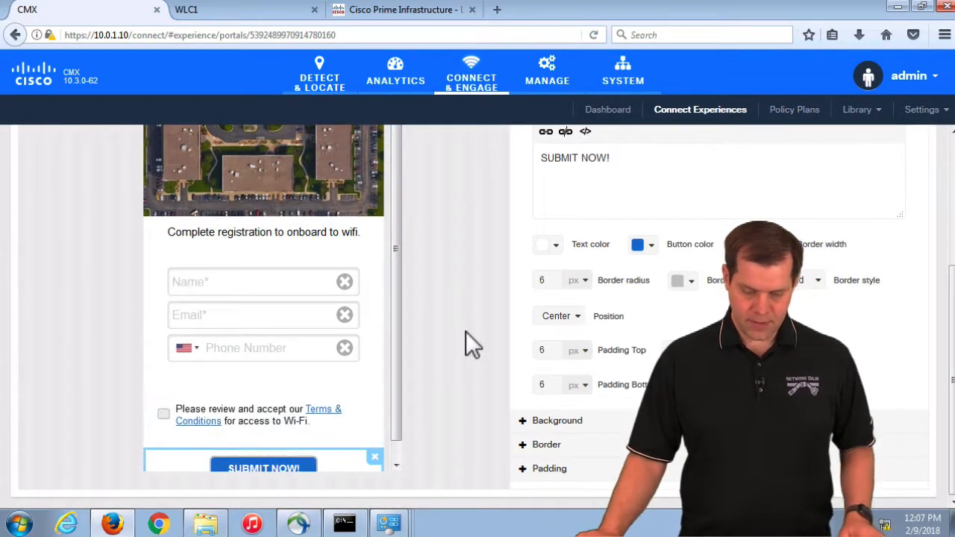
{"action": "scroll", "coordinate": [465, 332], "scroll_direction": "up", "scroll_amount": 5}
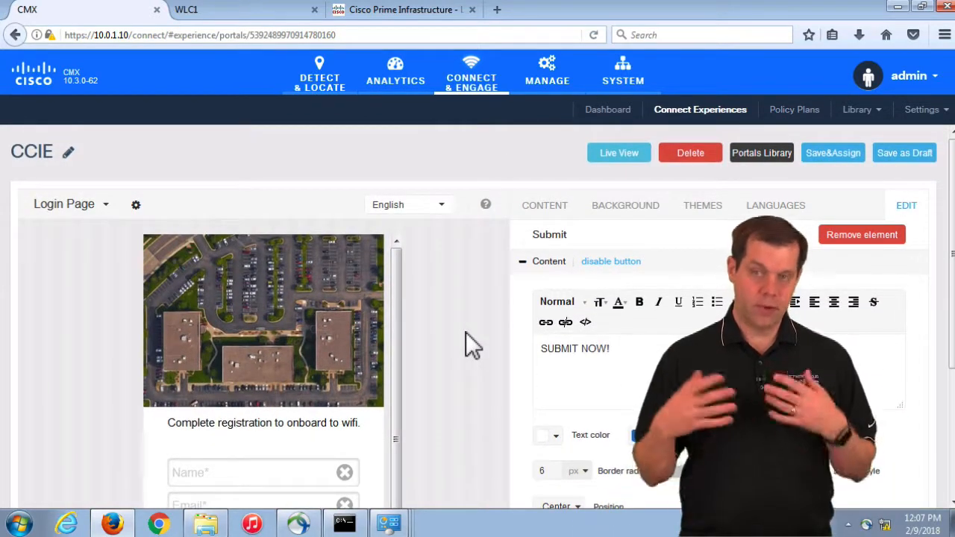
View the page background options, try the Red theme on the portal, and switch back to the Default theme.
{"action": "left_click", "coordinate": [631, 211]}
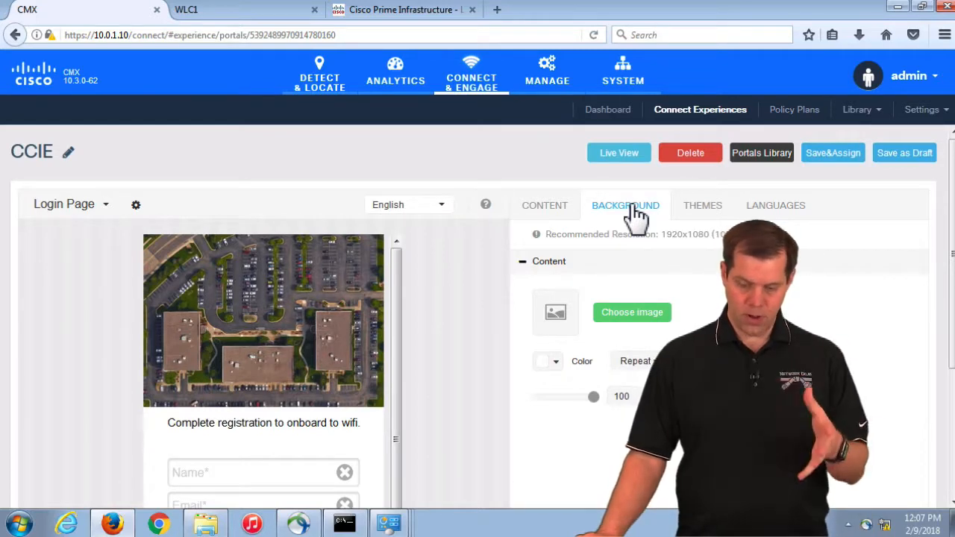
{"action": "left_click", "coordinate": [700, 213]}
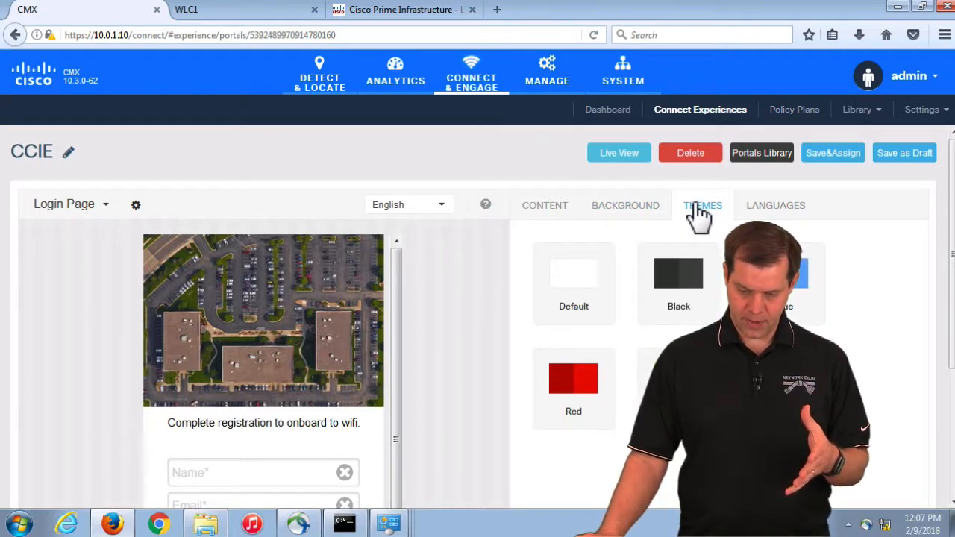
{"action": "left_click", "coordinate": [574, 385]}
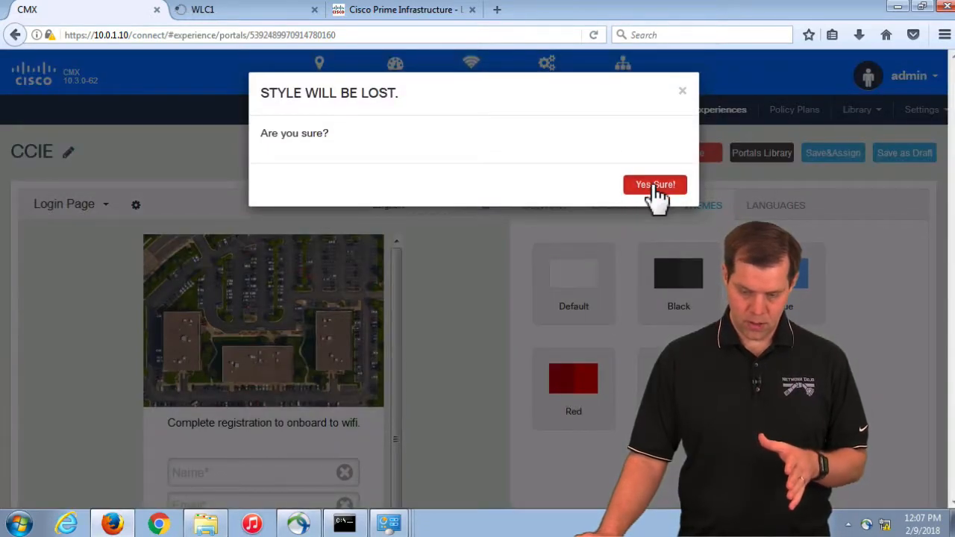
{"action": "left_click", "coordinate": [654, 187]}
{"action": "scroll", "coordinate": [410, 378], "scroll_direction": "down", "scroll_amount": 4}
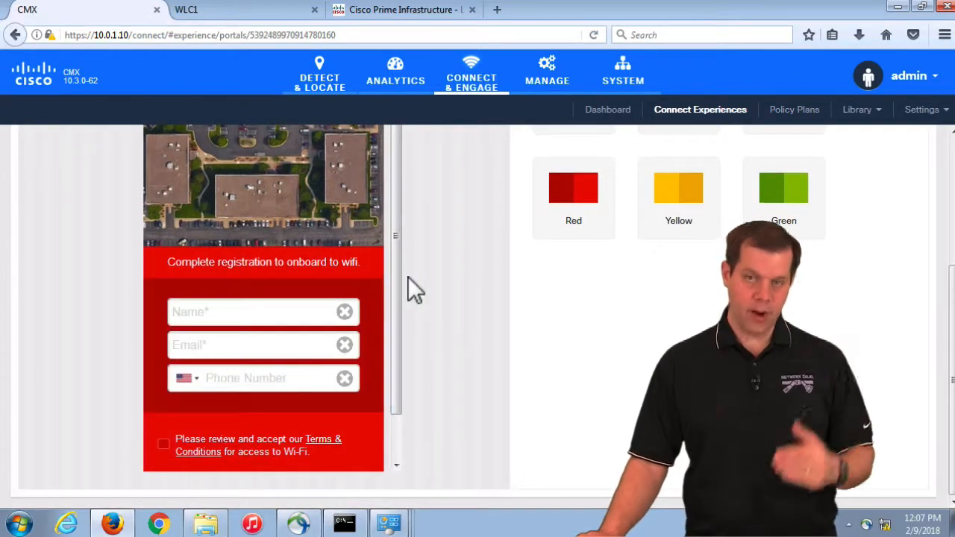
{"action": "scroll", "coordinate": [492, 257], "scroll_direction": "up", "scroll_amount": 3}
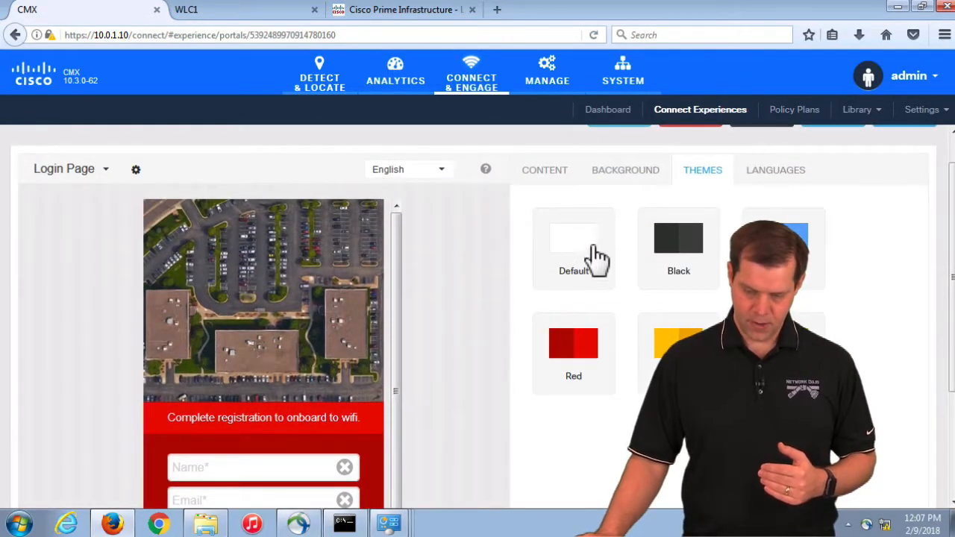
{"action": "left_click", "coordinate": [594, 259]}
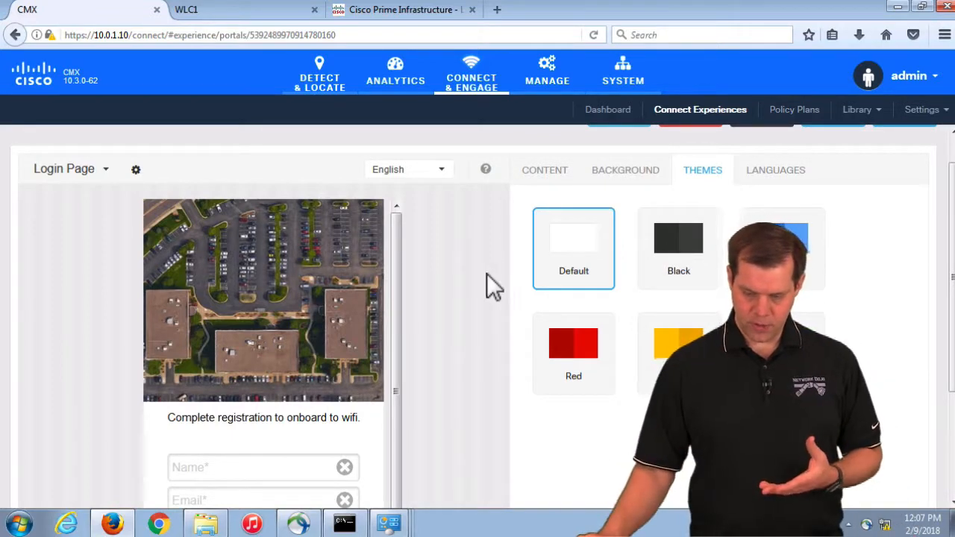
Look through the available content elements and try placing the Contact element in the login page's registration form area.
{"action": "left_click", "coordinate": [548, 173]}
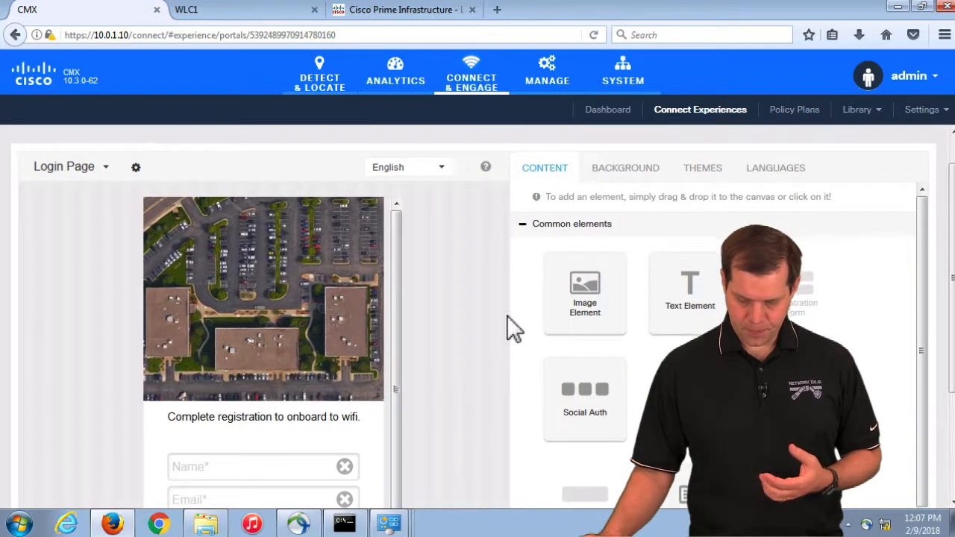
{"action": "scroll", "coordinate": [561, 254], "scroll_direction": "down", "scroll_amount": 3}
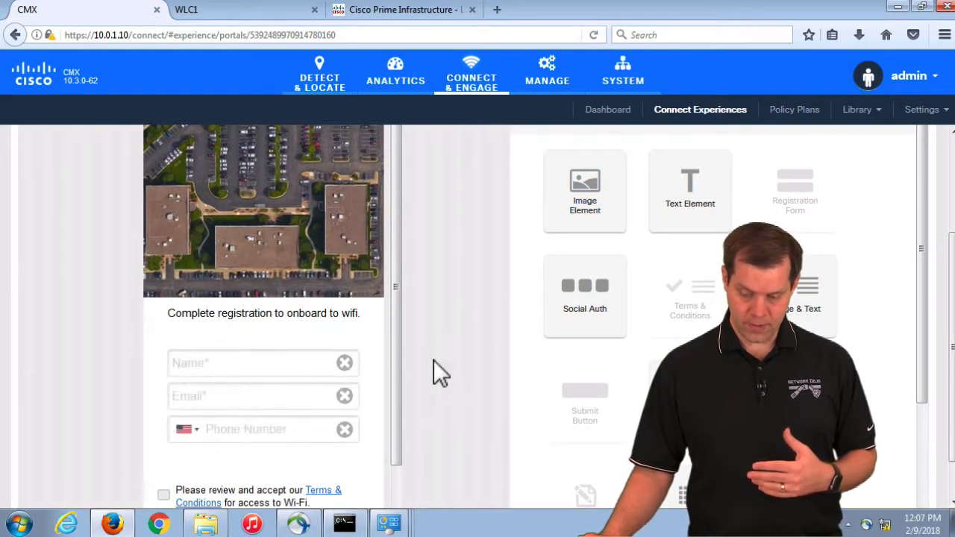
{"action": "scroll", "coordinate": [511, 347], "scroll_direction": "down", "scroll_amount": 2}
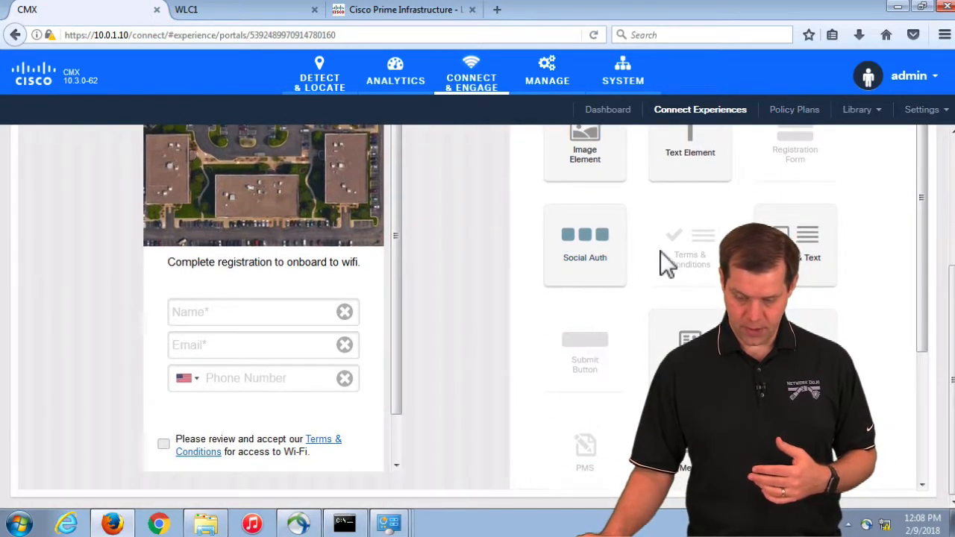
{"action": "left_click_drag", "start_coordinate": [701, 357], "coordinate": [283, 402]}
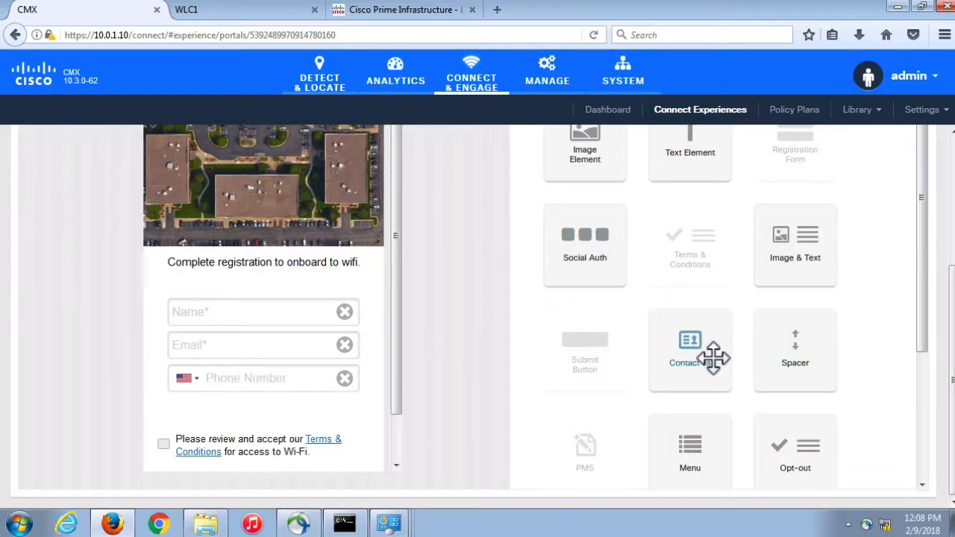
{"action": "scroll", "coordinate": [481, 313], "scroll_direction": "up", "scroll_amount": 5}
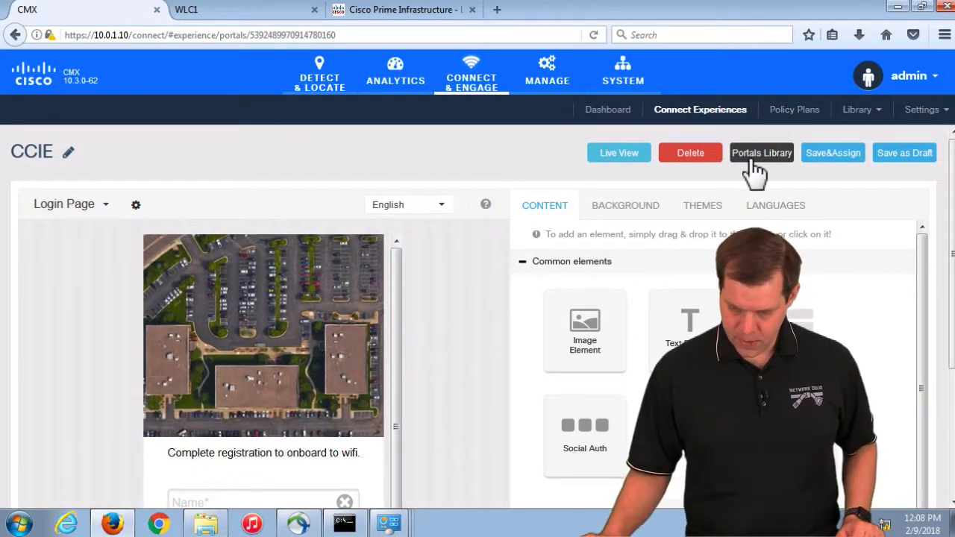
Save and assign the CCIE portal, and check its assignment in the Connect Experiences location overview.
{"action": "left_click", "coordinate": [834, 154]}
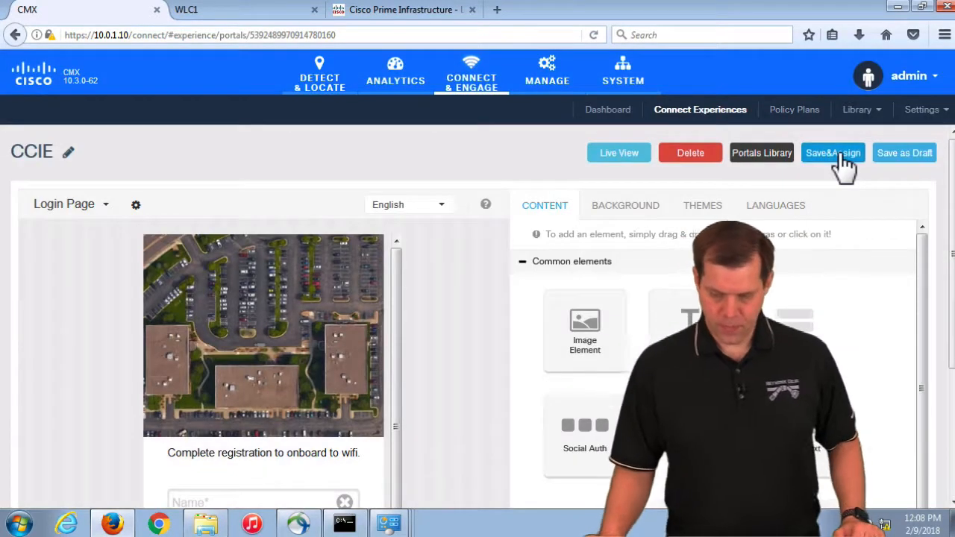
{"action": "left_click", "coordinate": [713, 115]}
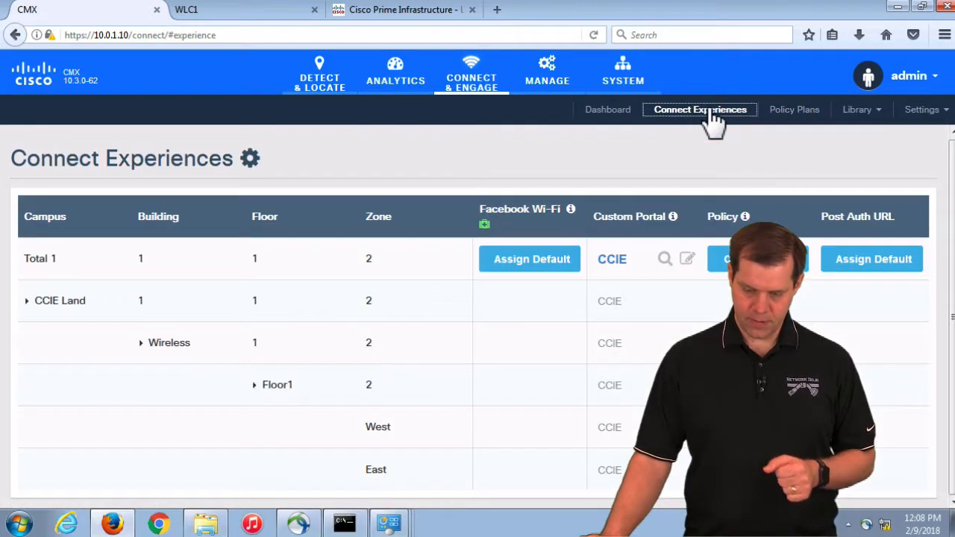
{"action": "left_click", "coordinate": [616, 261]}
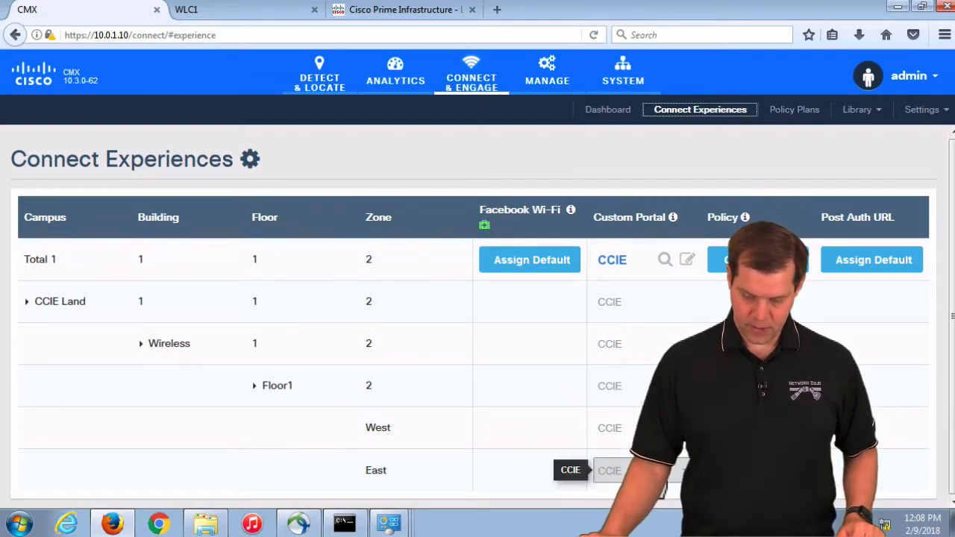
Create a new portal named CUSTOM from the Custom template in the portal library.
{"action": "left_click", "coordinate": [867, 118]}
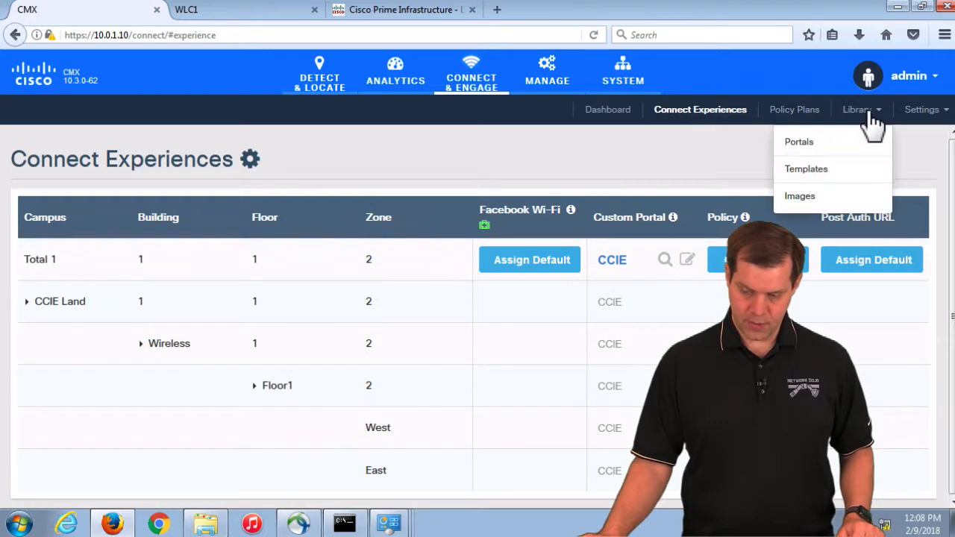
{"action": "left_click", "coordinate": [794, 144]}
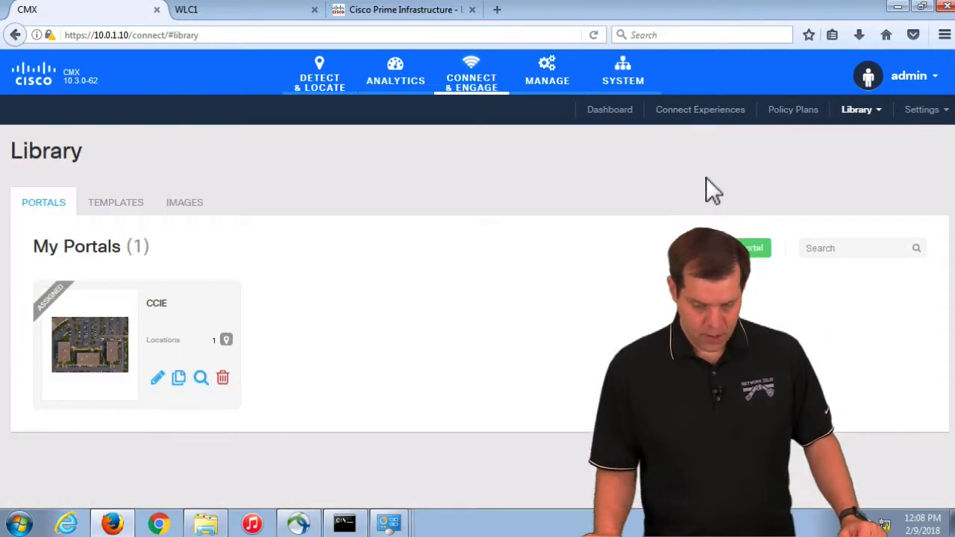
{"action": "left_click", "coordinate": [737, 247]}
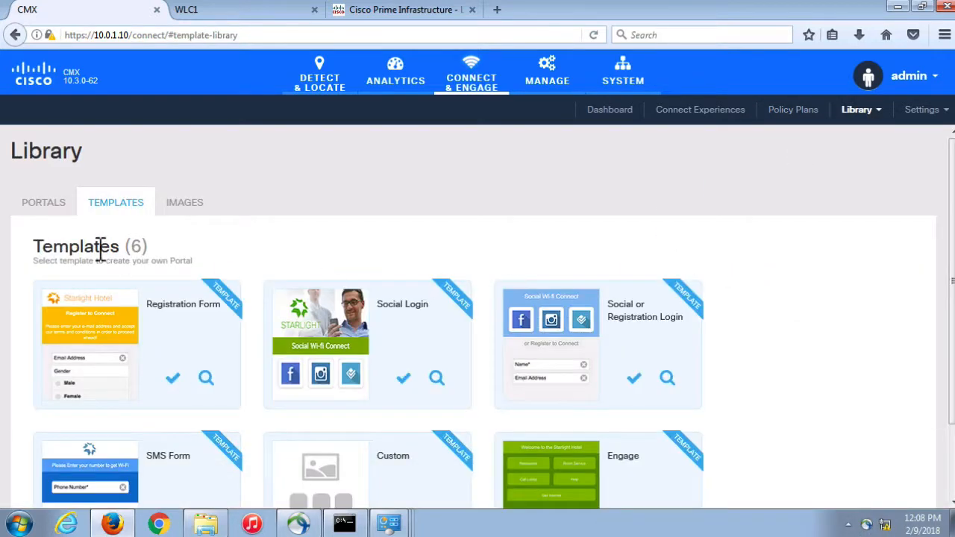
{"action": "scroll", "coordinate": [125, 290], "scroll_direction": "down", "scroll_amount": 2}
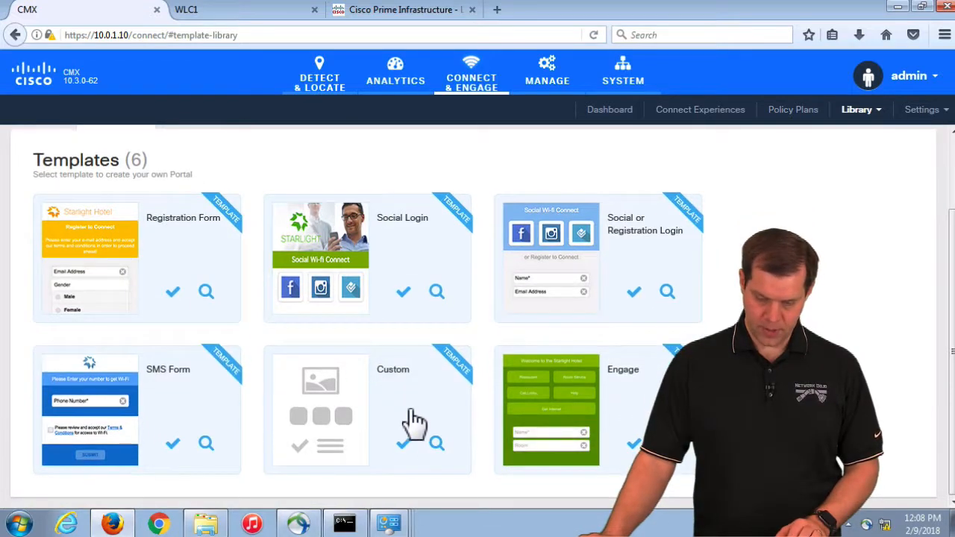
{"action": "left_click", "coordinate": [328, 399]}
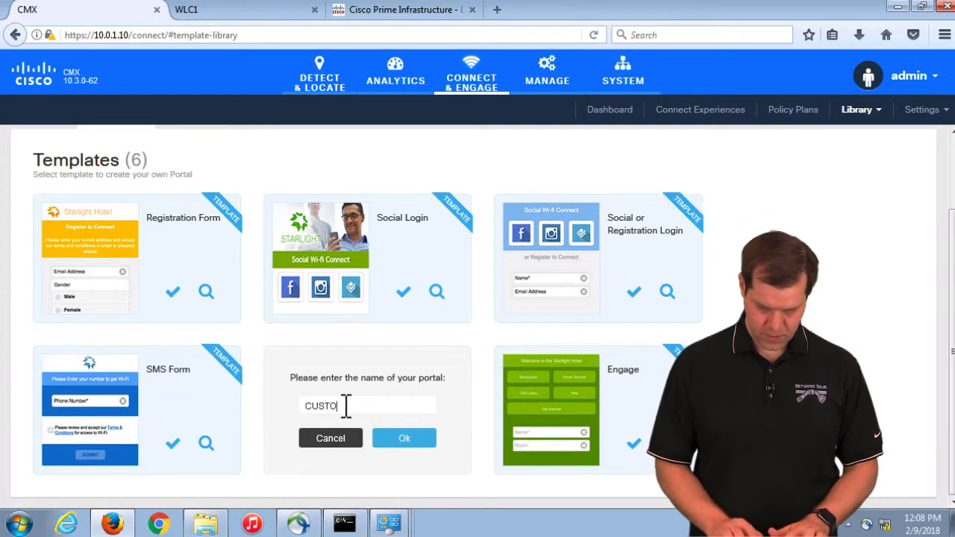
{"action": "left_click", "coordinate": [417, 439]}
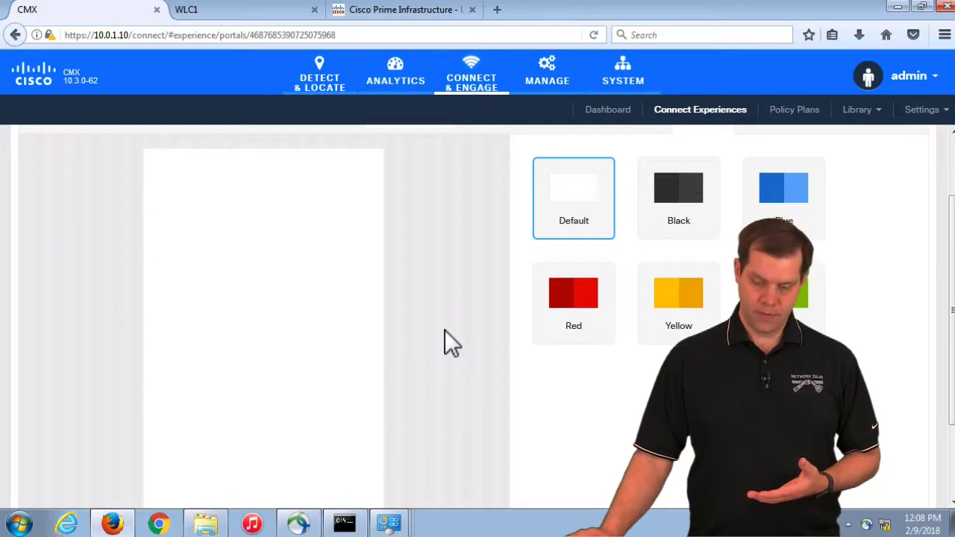
Add a Submit Button element to the CUSTOM portal's empty login page and save the portal.
{"action": "scroll", "coordinate": [467, 292], "scroll_direction": "up", "scroll_amount": 2}
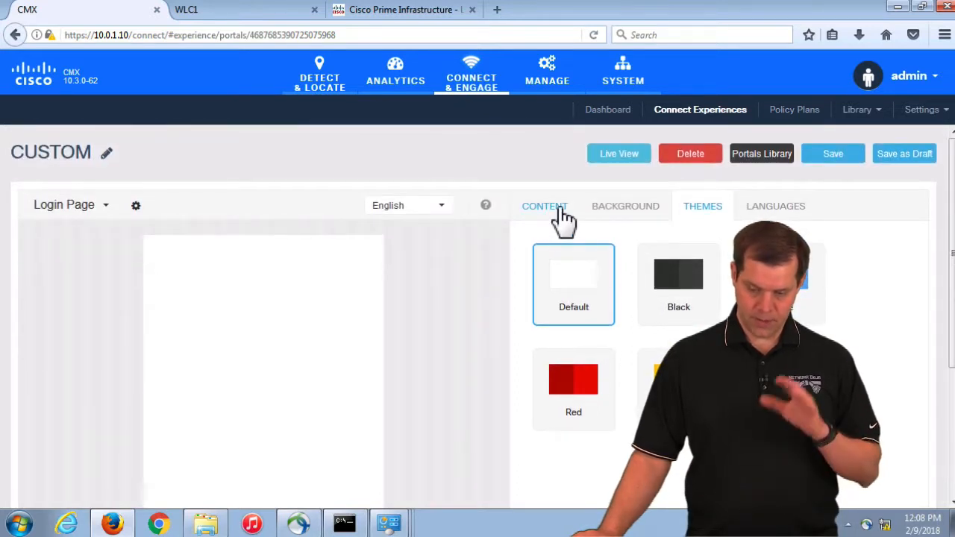
{"action": "left_click", "coordinate": [561, 210]}
{"action": "scroll", "coordinate": [526, 351], "scroll_direction": "down", "scroll_amount": 1}
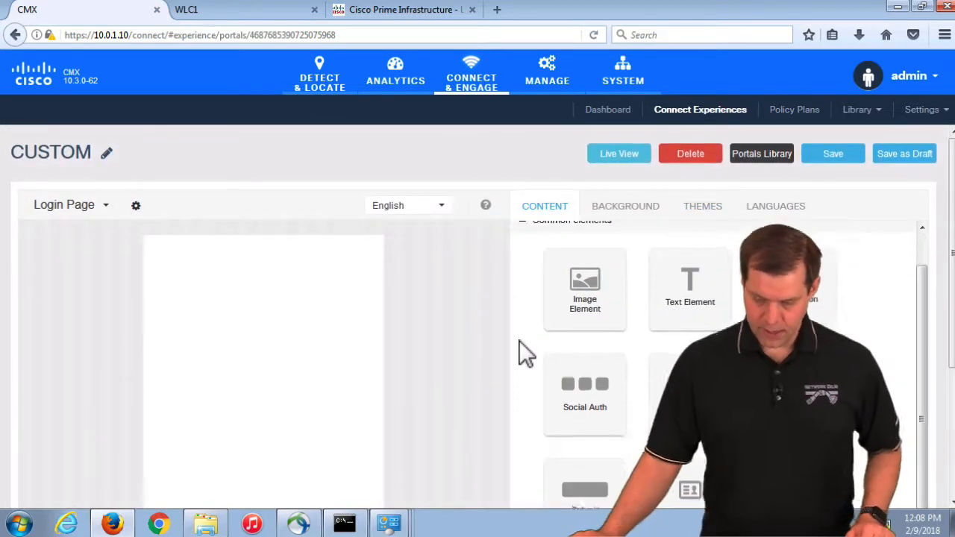
{"action": "scroll", "coordinate": [480, 357], "scroll_direction": "down", "scroll_amount": 2}
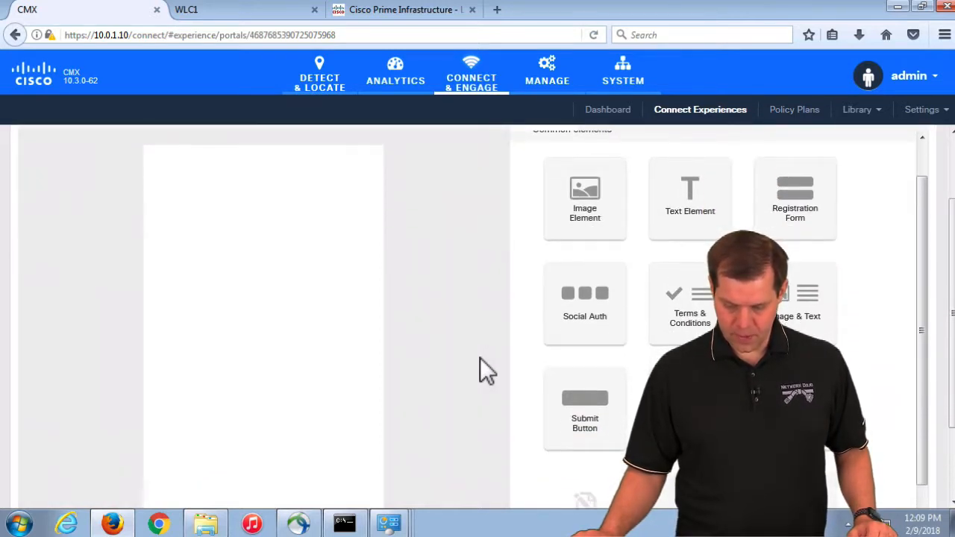
{"action": "scroll", "coordinate": [510, 351], "scroll_direction": "down", "scroll_amount": 2}
{"action": "left_click_drag", "start_coordinate": [582, 315], "coordinate": [274, 311]}
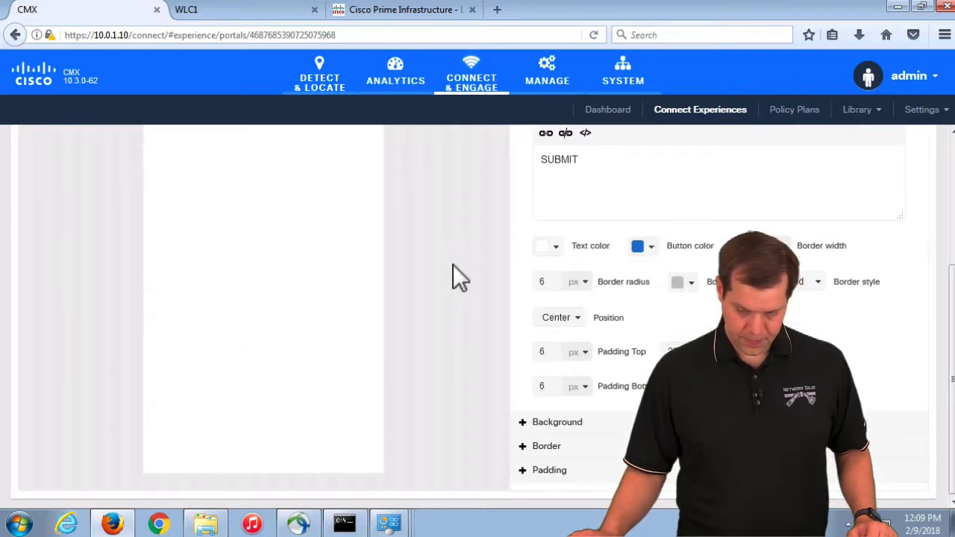
{"action": "scroll", "coordinate": [453, 264], "scroll_direction": "up", "scroll_amount": 4}
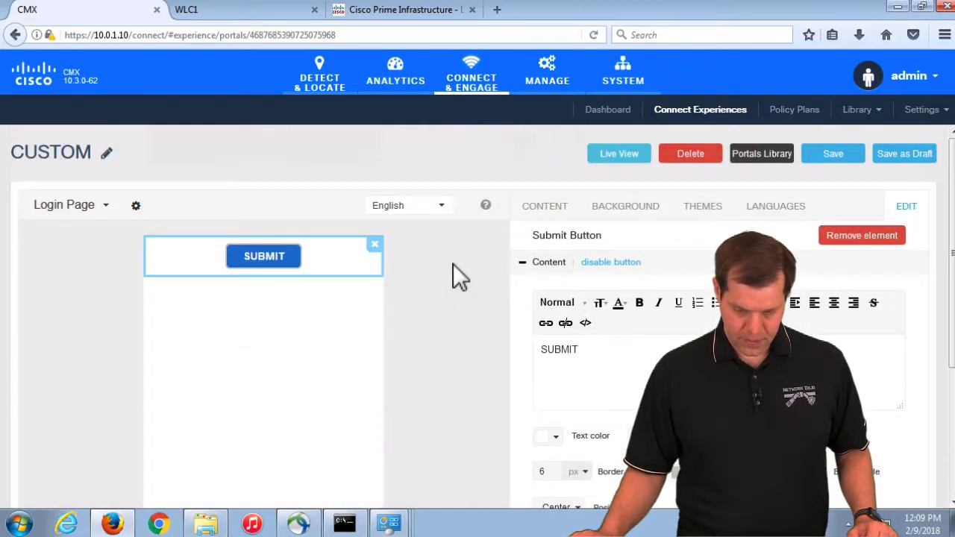
{"action": "left_click", "coordinate": [837, 153]}
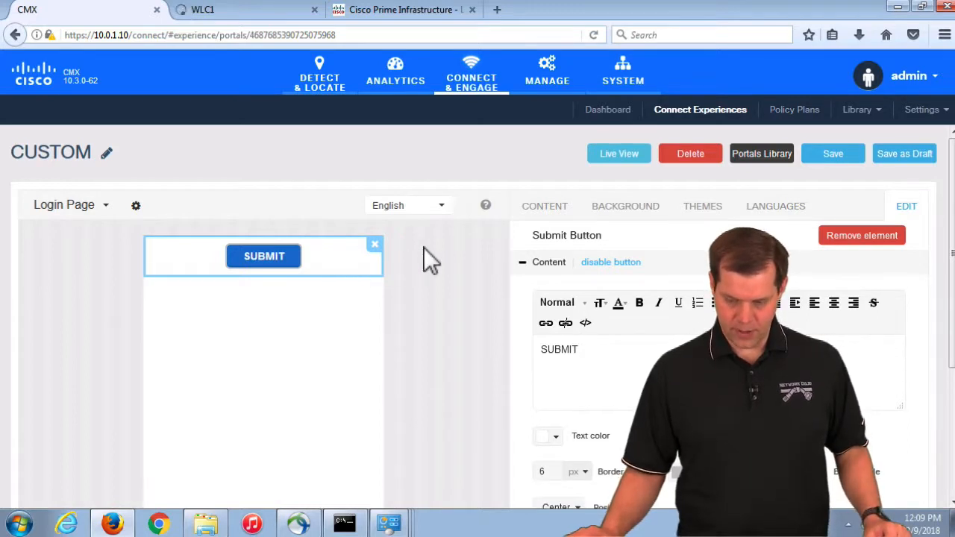
Add a Registration Form element to the login page and move the submit button below it.
{"action": "left_click", "coordinate": [550, 212]}
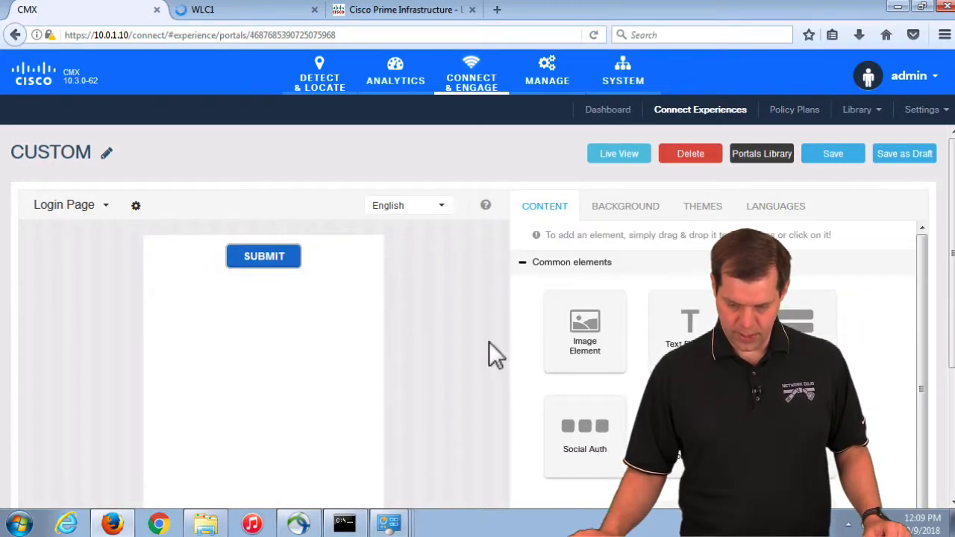
{"action": "left_click_drag", "start_coordinate": [797, 325], "coordinate": [298, 314]}
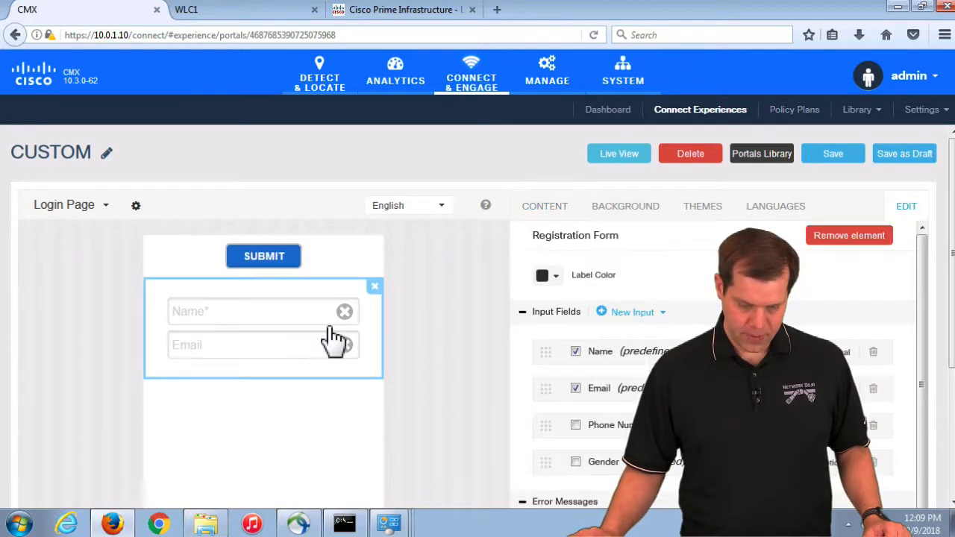
{"action": "left_click_drag", "start_coordinate": [277, 252], "coordinate": [276, 350]}
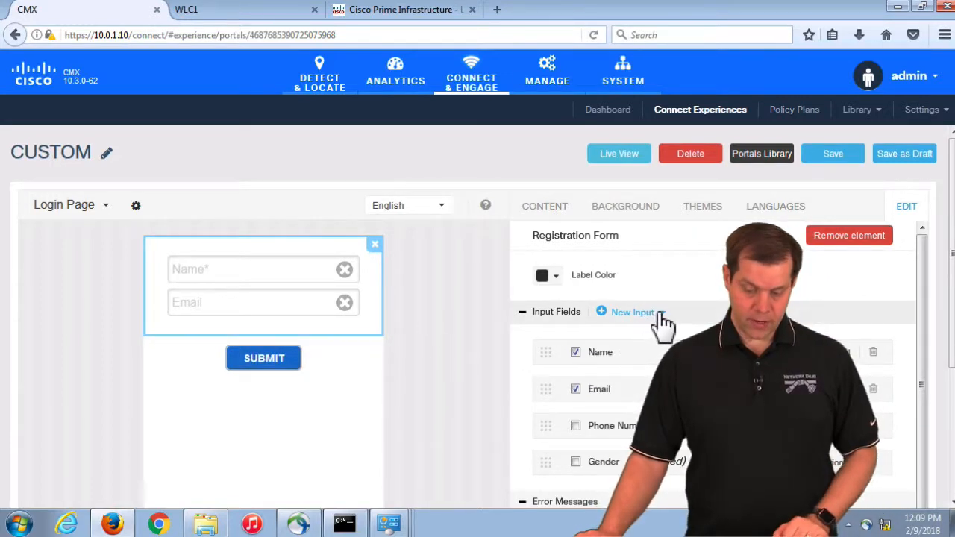
Add a new dropdown input to the registration form and name it "Favorite Color".
{"action": "scroll", "coordinate": [634, 320], "scroll_direction": "down", "scroll_amount": 1}
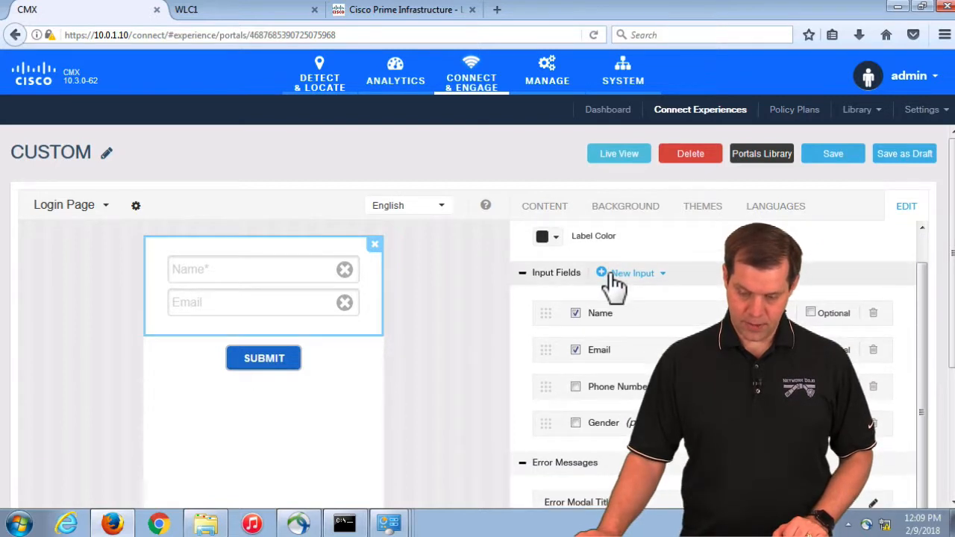
{"action": "left_click", "coordinate": [615, 275]}
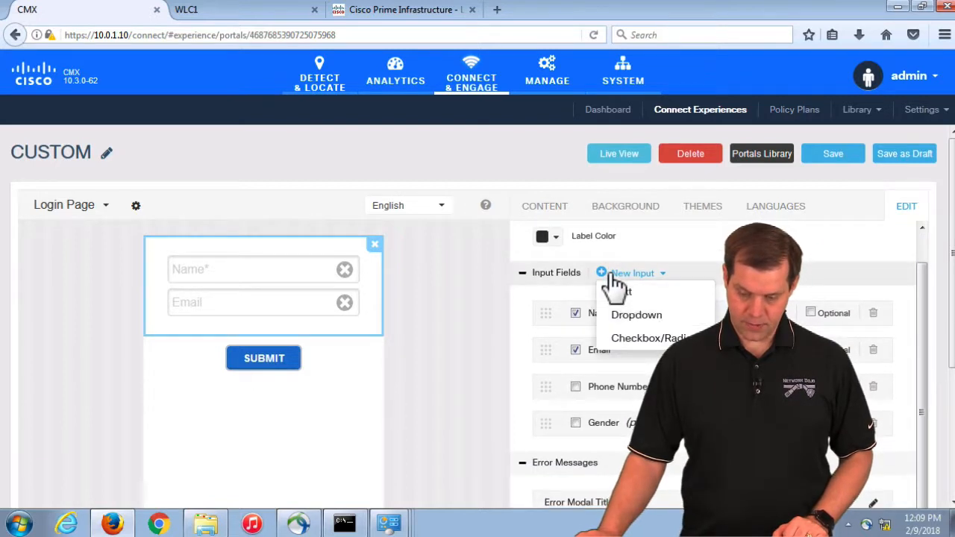
{"action": "left_click", "coordinate": [659, 316]}
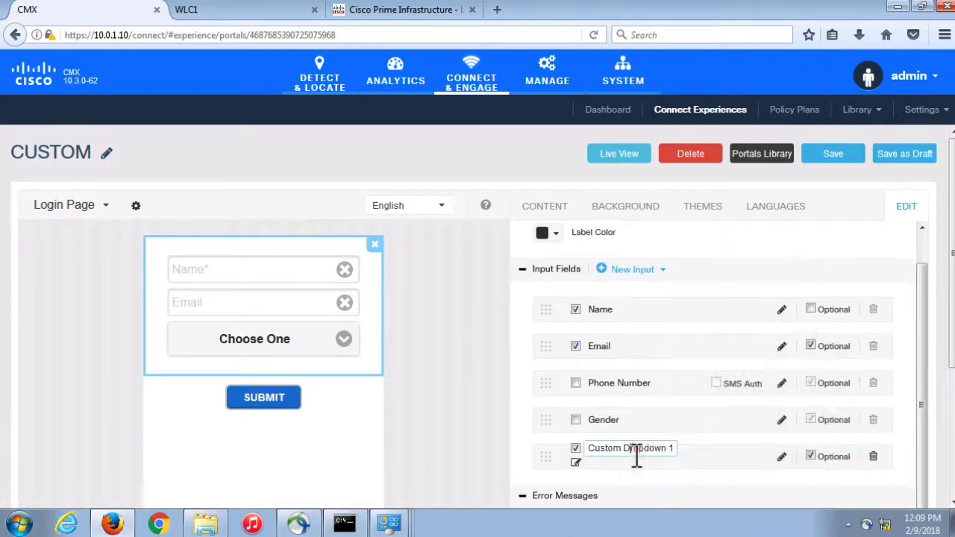
{"action": "double_click", "coordinate": [637, 451]}
{"action": "left_click", "coordinate": [622, 455]}
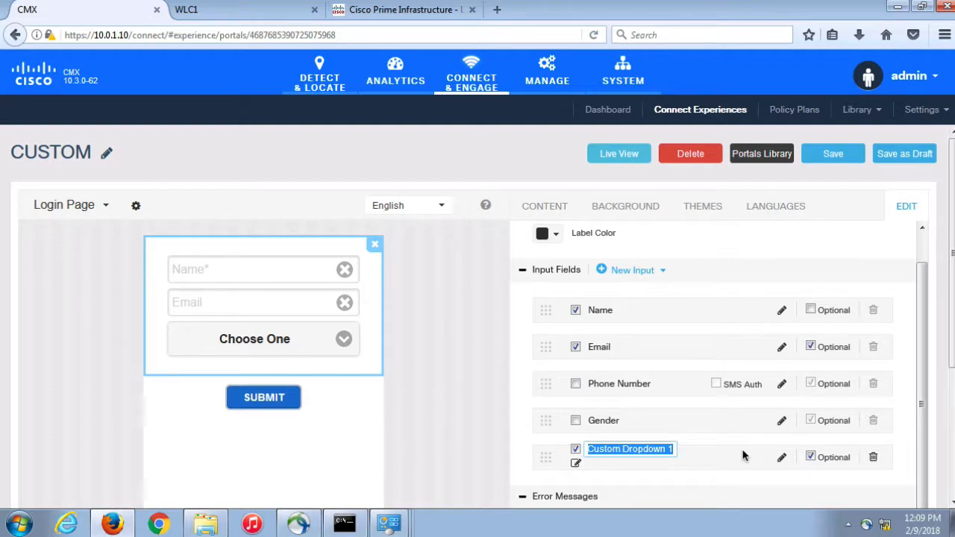
{"action": "type", "text": "Favorite Color"}
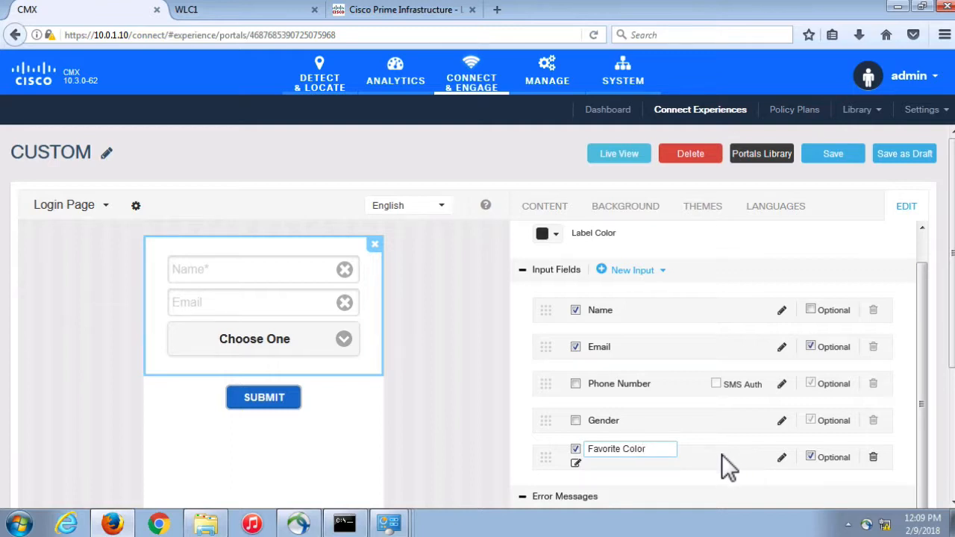
Set the field values of the Favorite Color dropdown to Red, Blue and Black.
{"action": "scroll", "coordinate": [723, 459], "scroll_direction": "down", "scroll_amount": 2}
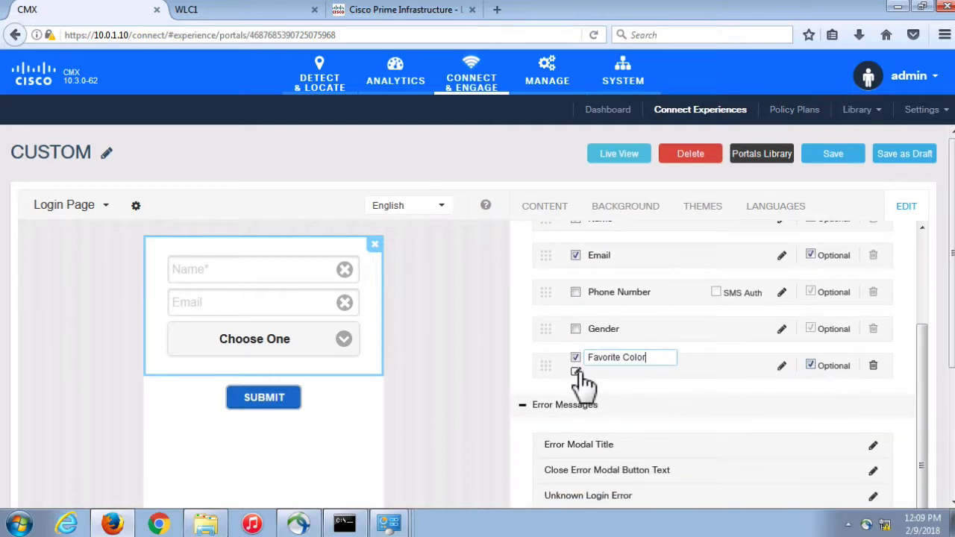
{"action": "left_click", "coordinate": [782, 367]}
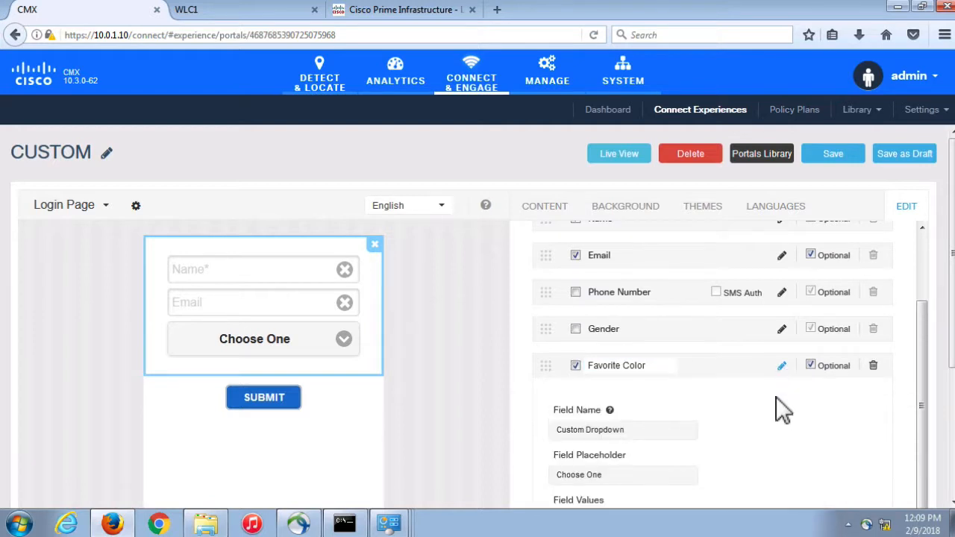
{"action": "scroll", "coordinate": [780, 407], "scroll_direction": "down", "scroll_amount": 3}
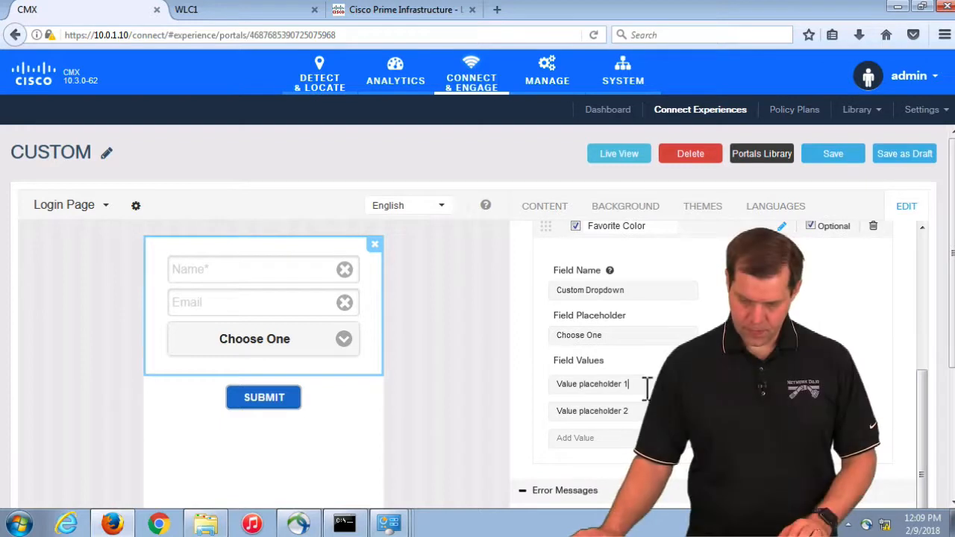
{"action": "left_click_drag", "start_coordinate": [641, 385], "coordinate": [545, 384]}
{"action": "type", "text": "Red"}
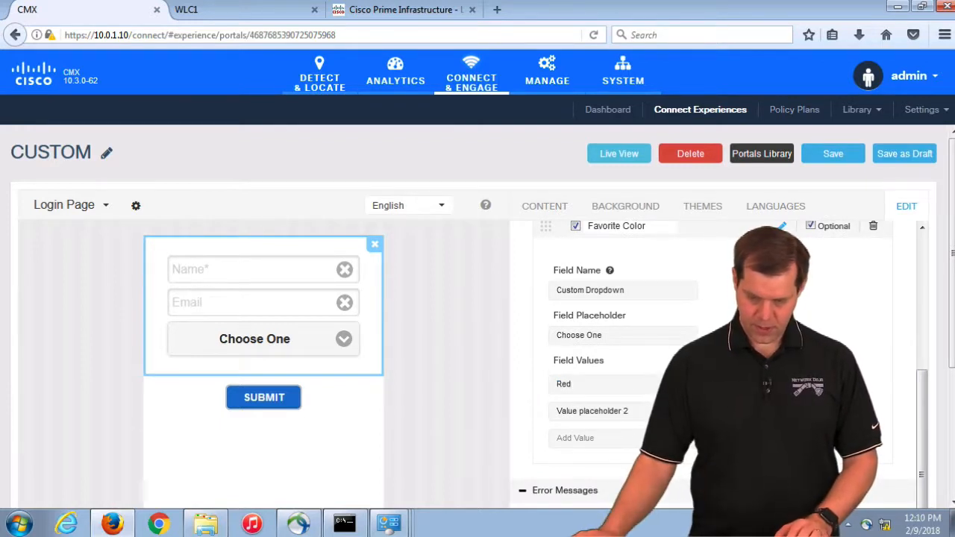
{"action": "left_click", "coordinate": [575, 414]}
{"action": "left_click_drag", "start_coordinate": [631, 411], "coordinate": [477, 415]}
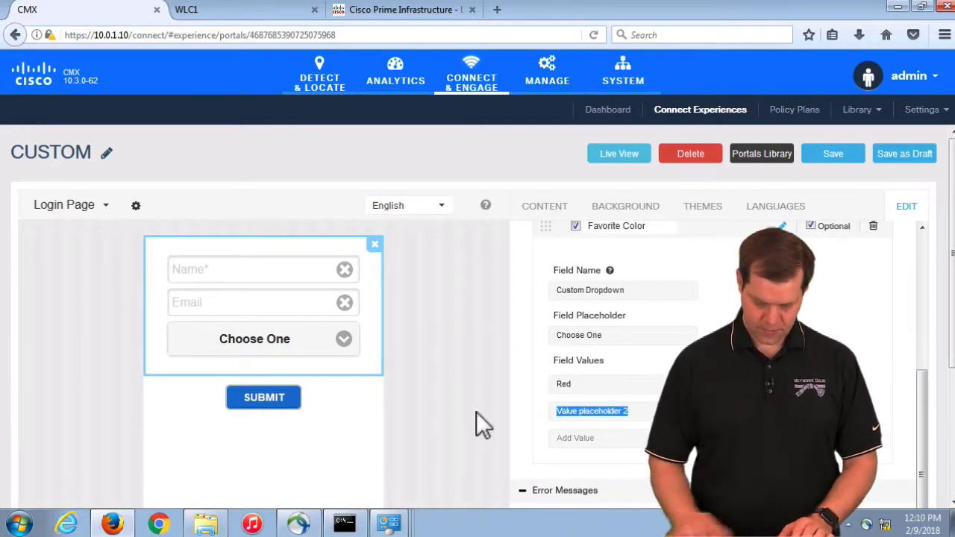
{"action": "type", "text": "Blue"}
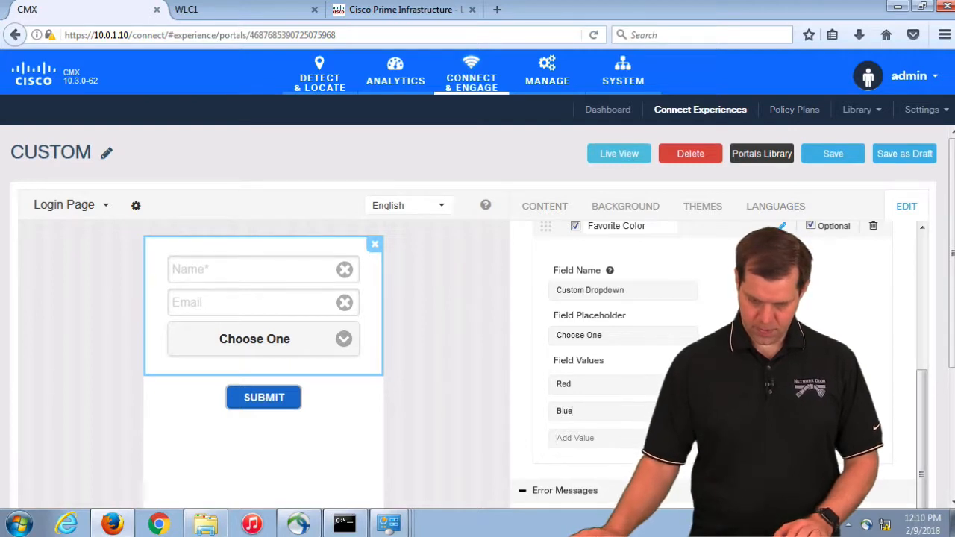
{"action": "left_click", "coordinate": [634, 446]}
{"action": "type", "text": "Black"}
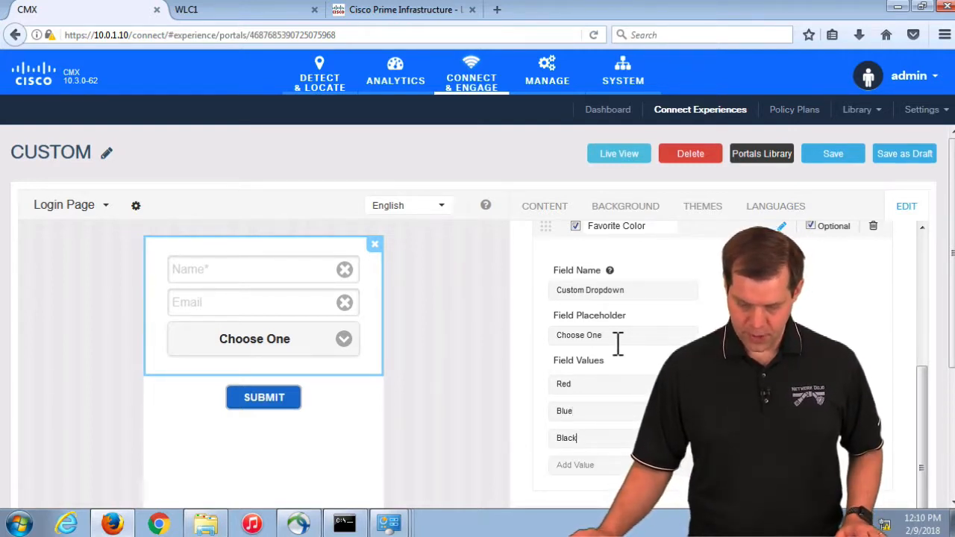
Change the Favorite Color dropdown's field placeholder to "Choose Favorite Color".
{"action": "left_click_drag", "start_coordinate": [618, 339], "coordinate": [529, 339]}
{"action": "scroll", "coordinate": [713, 358], "scroll_direction": "up", "scroll_amount": 5}
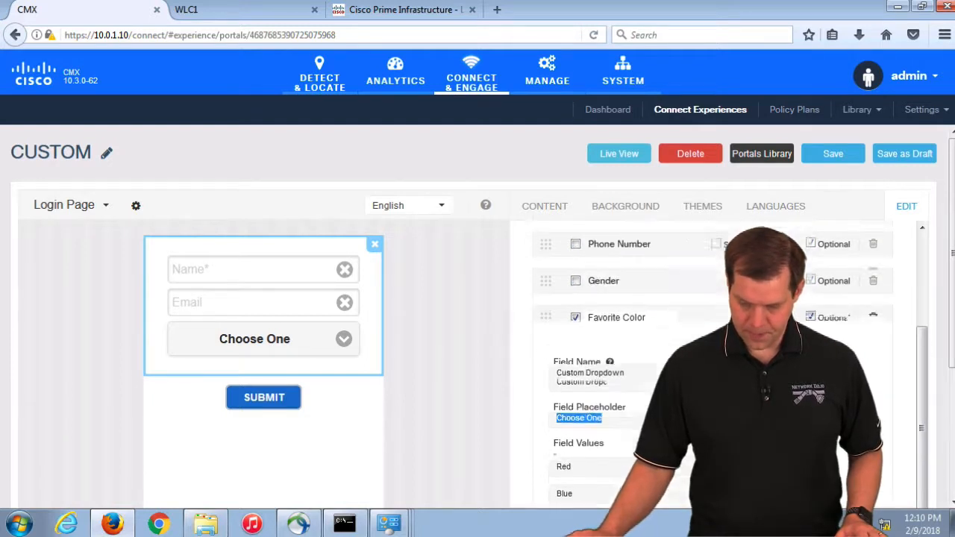
{"action": "scroll", "coordinate": [712, 358], "scroll_direction": "down", "scroll_amount": 4}
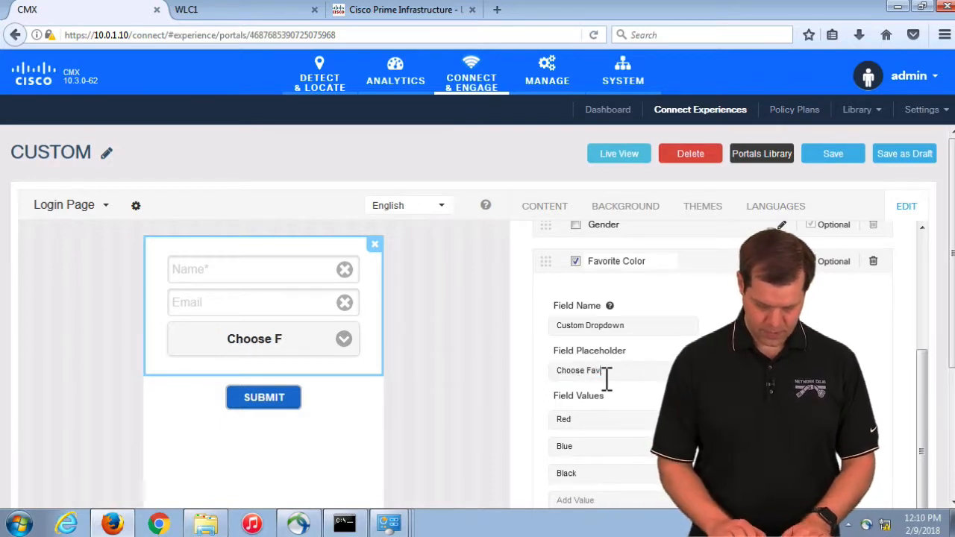
{"action": "type", "text": "Choose Favorite COloer"}
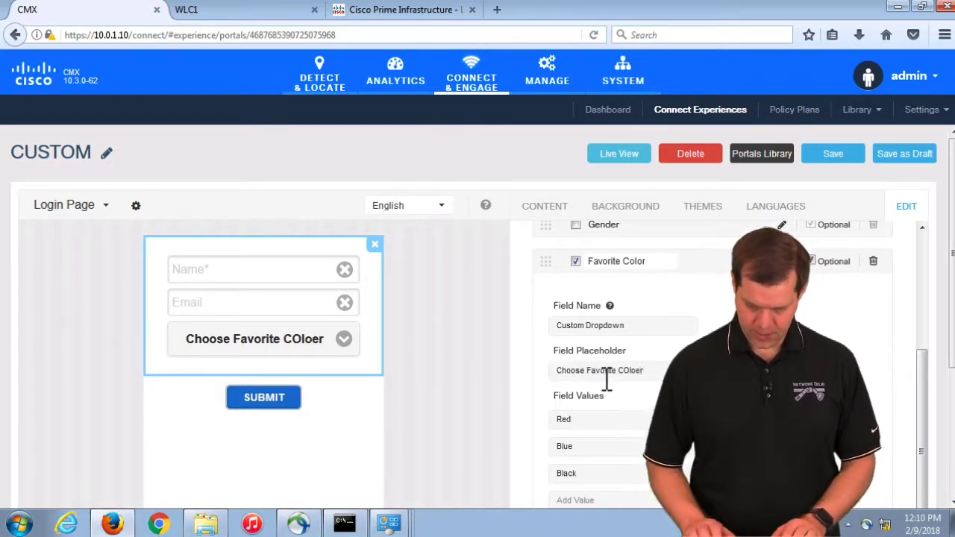
{"action": "key", "text": "BackSpace"}
{"action": "key", "text": "BackSpace"}
{"action": "key", "text": "BackSpace"}
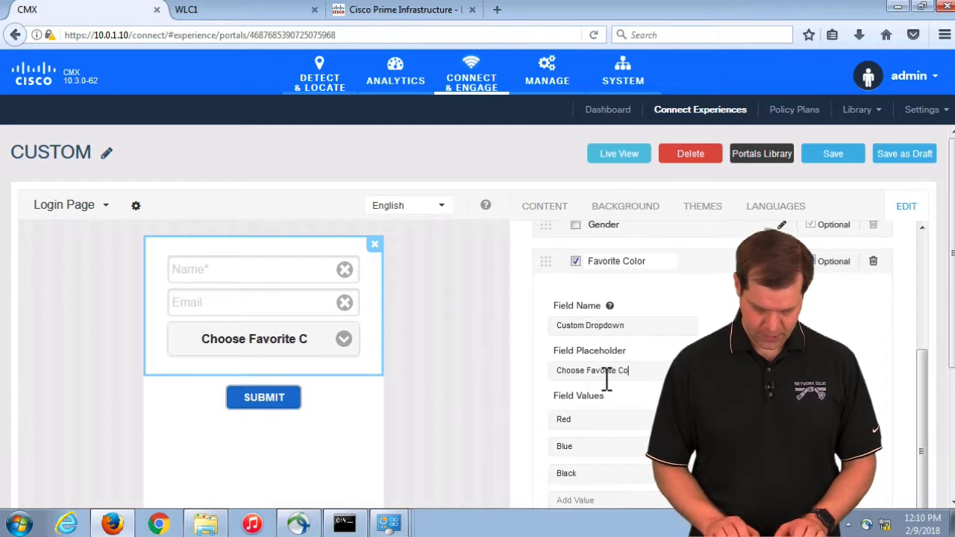
{"action": "type", "text": "or"}
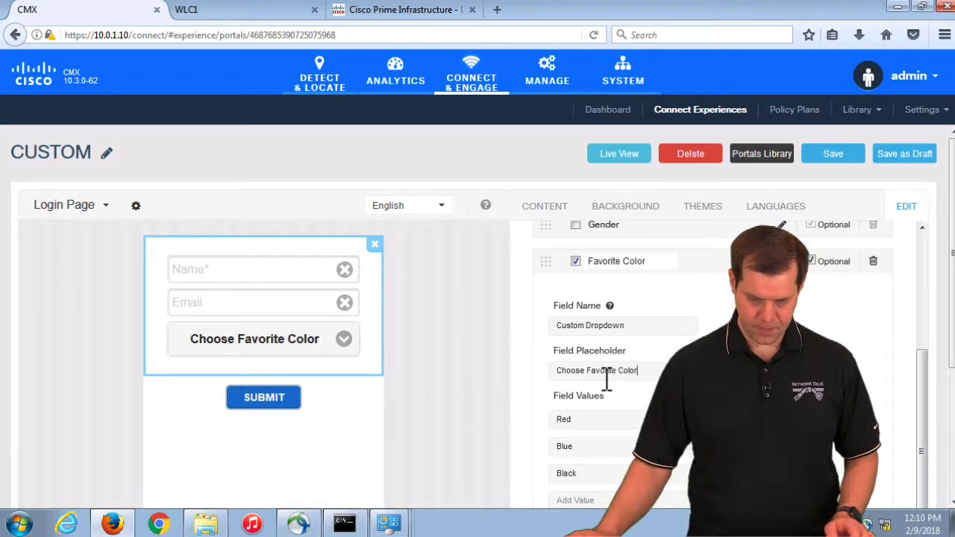
Add an Opt-out element to the login page between the registration form and the submit button.
{"action": "left_click", "coordinate": [346, 339]}
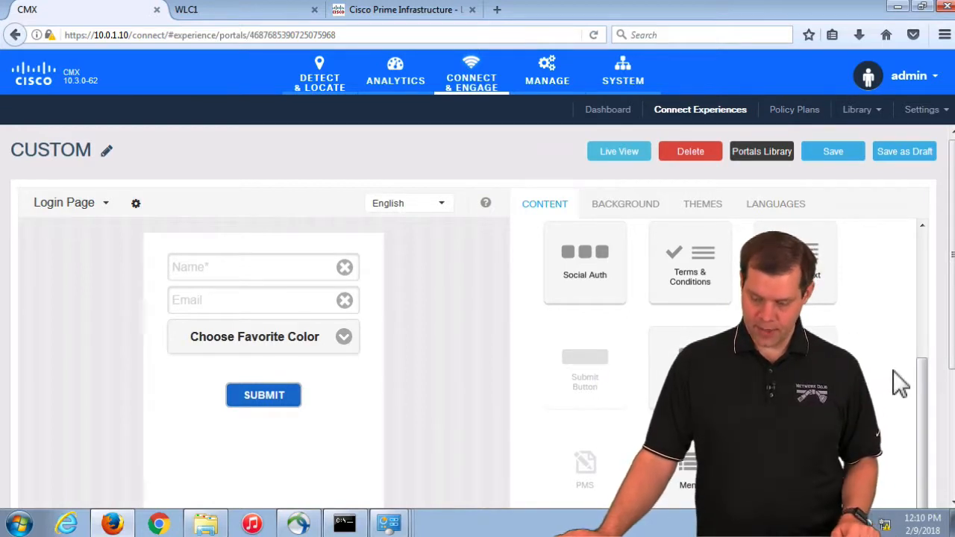
{"action": "scroll", "coordinate": [900, 383], "scroll_direction": "down", "scroll_amount": 2}
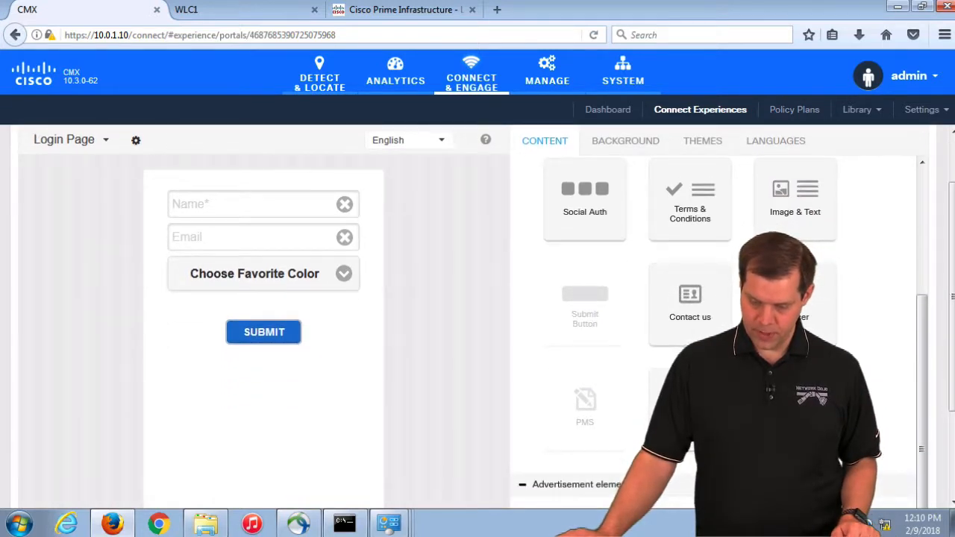
{"action": "left_click_drag", "start_coordinate": [448, 401], "coordinate": [261, 346]}
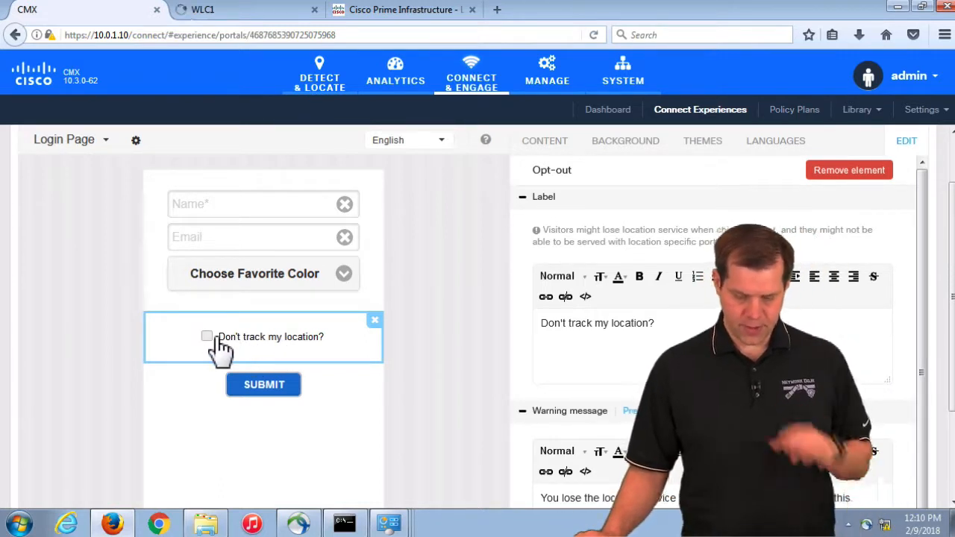
Try a Contact us element below the registration form, then remove it from the login page.
{"action": "left_click", "coordinate": [541, 146]}
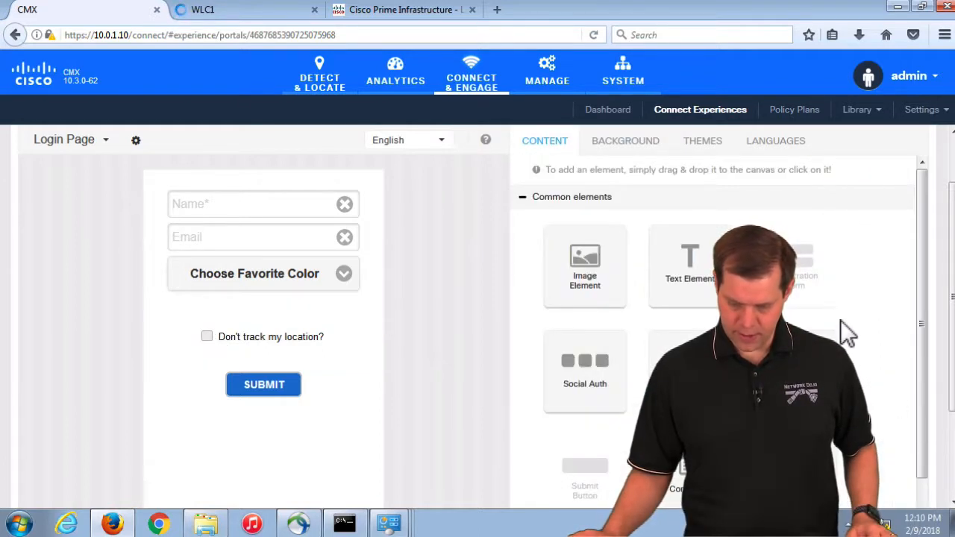
{"action": "scroll", "coordinate": [931, 276], "scroll_direction": "down", "scroll_amount": 1}
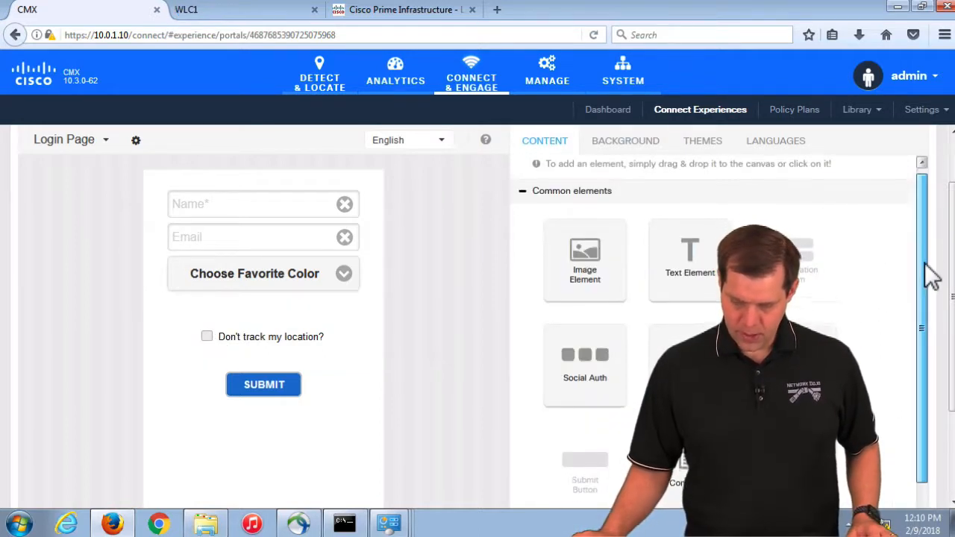
{"action": "scroll", "coordinate": [931, 283], "scroll_direction": "down", "scroll_amount": 3}
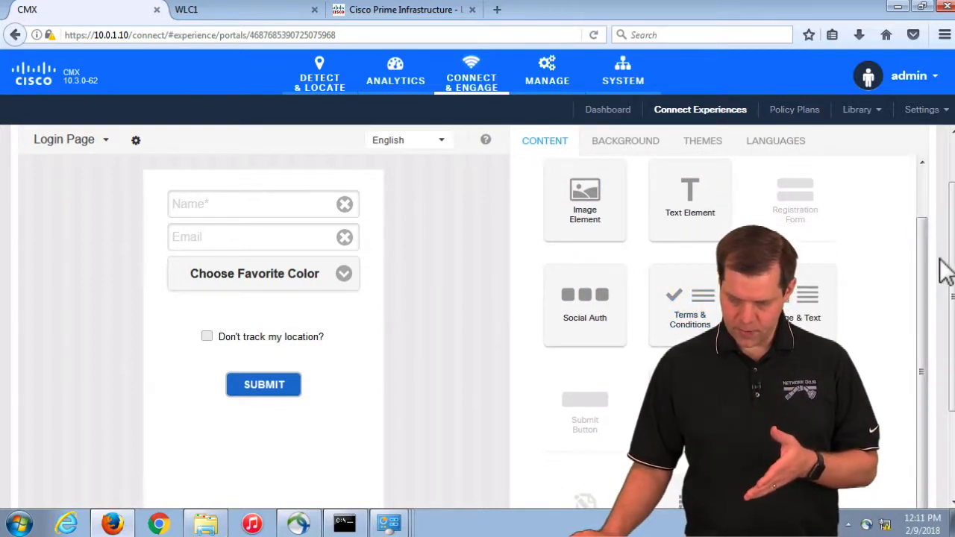
{"action": "left_click_drag", "start_coordinate": [929, 282], "coordinate": [931, 351]}
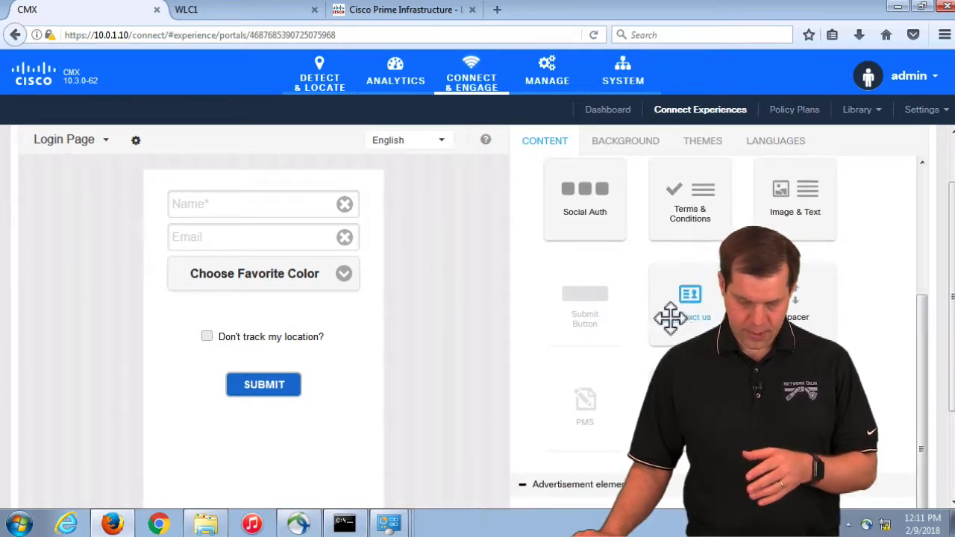
{"action": "left_click_drag", "start_coordinate": [670, 317], "coordinate": [337, 351]}
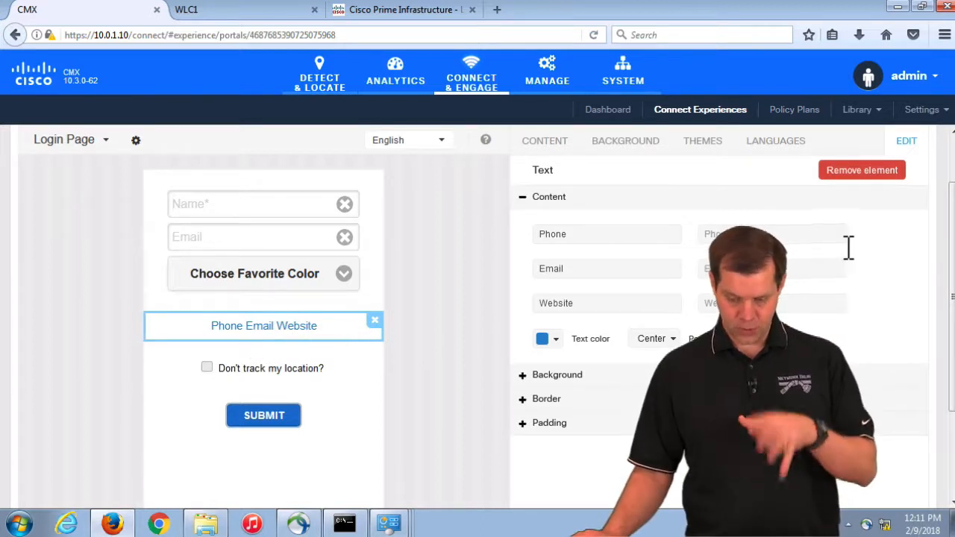
{"action": "left_click", "coordinate": [375, 322]}
{"action": "left_click", "coordinate": [230, 337]}
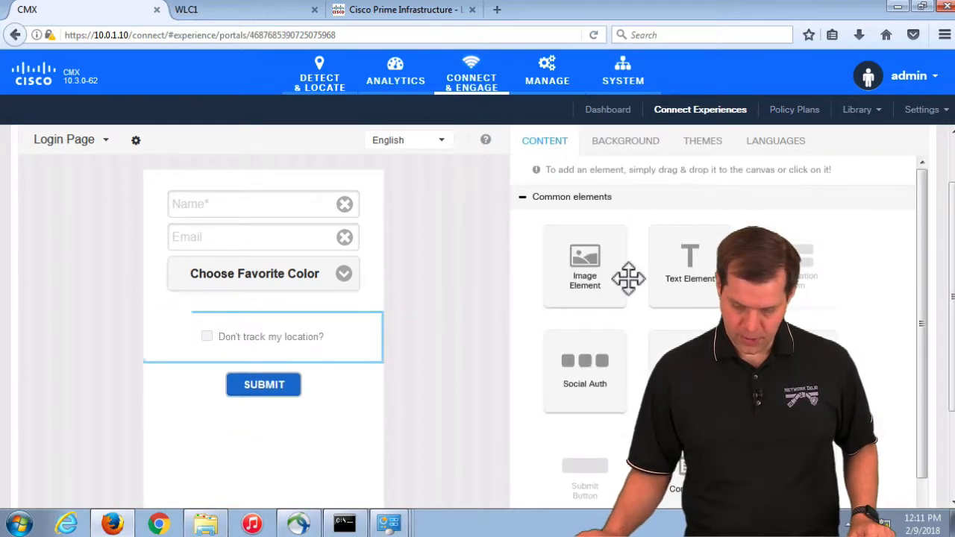
Look over the remaining common and advertisement elements and save the CUSTOM portal.
{"action": "scroll", "coordinate": [628, 277], "scroll_direction": "down", "scroll_amount": 3}
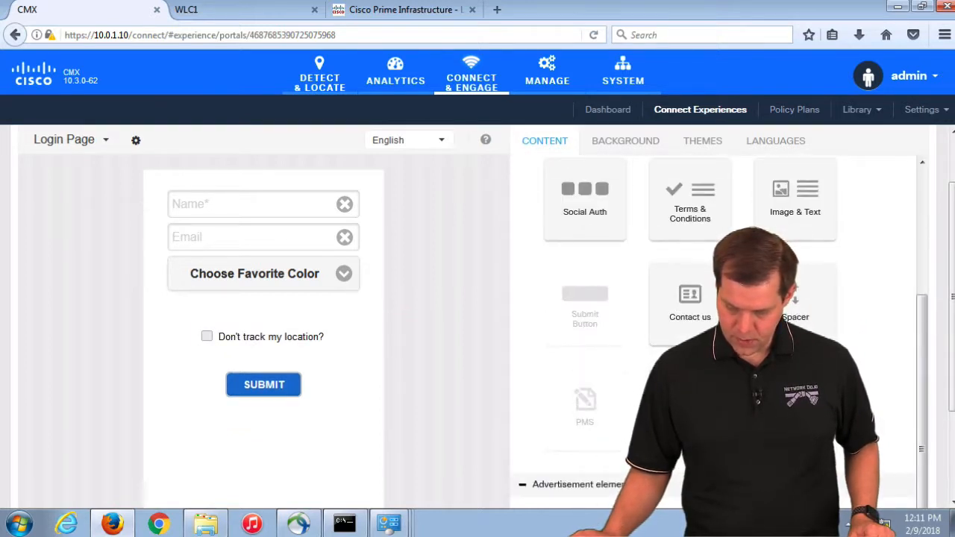
{"action": "scroll", "coordinate": [628, 298], "scroll_direction": "down", "scroll_amount": 3}
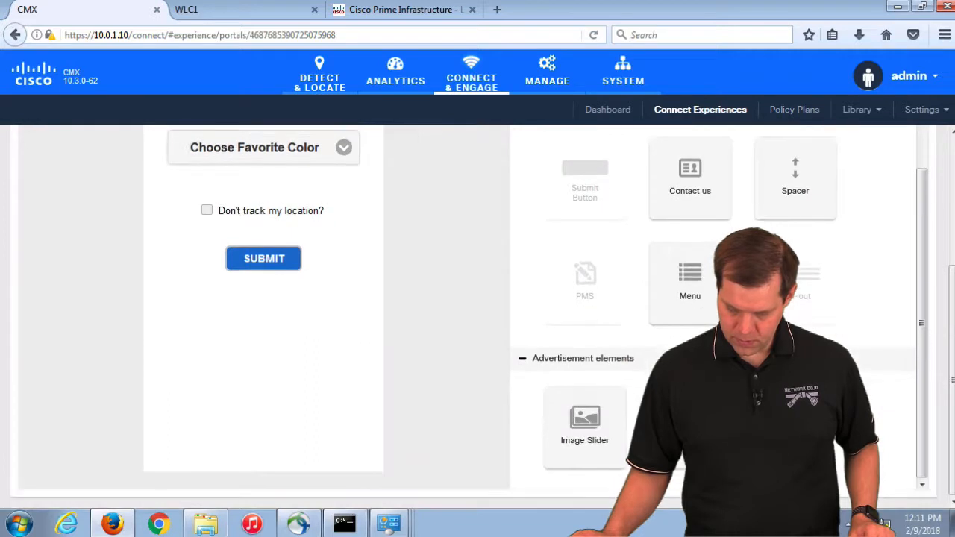
{"action": "scroll", "coordinate": [563, 375], "scroll_direction": "up", "scroll_amount": 6}
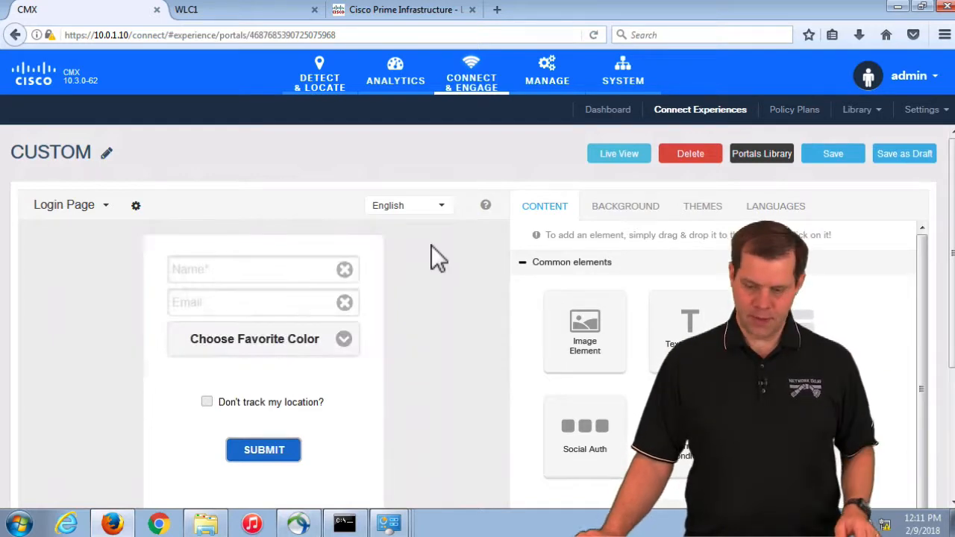
{"action": "left_click", "coordinate": [835, 163]}
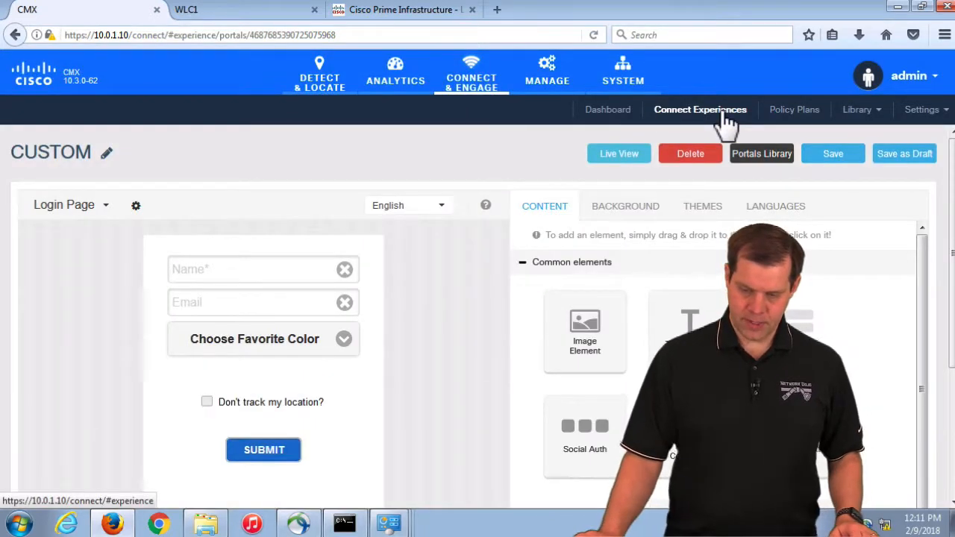
Assign the CUSTOM portal to the East zone in Connect Experiences.
{"action": "left_click", "coordinate": [721, 114]}
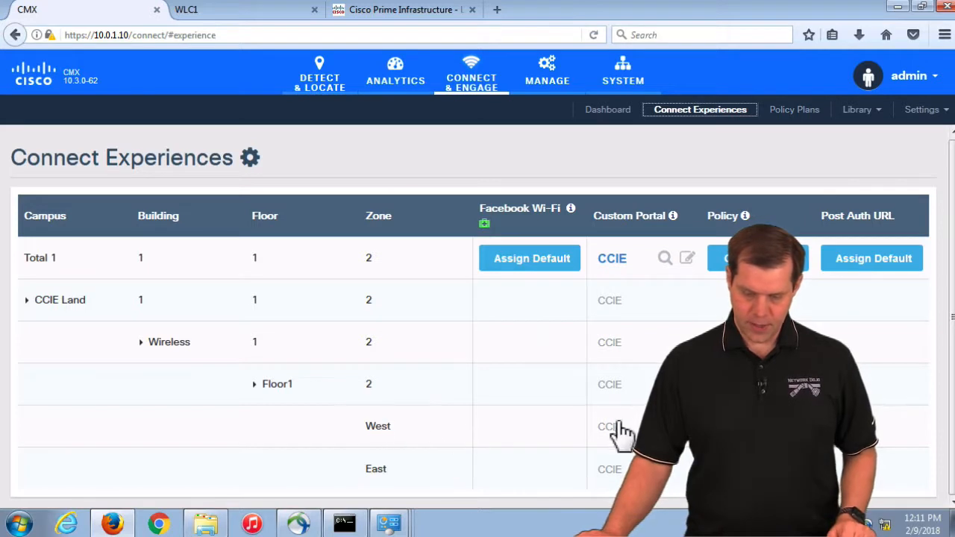
{"action": "mouse_move", "coordinate": [637, 437]}
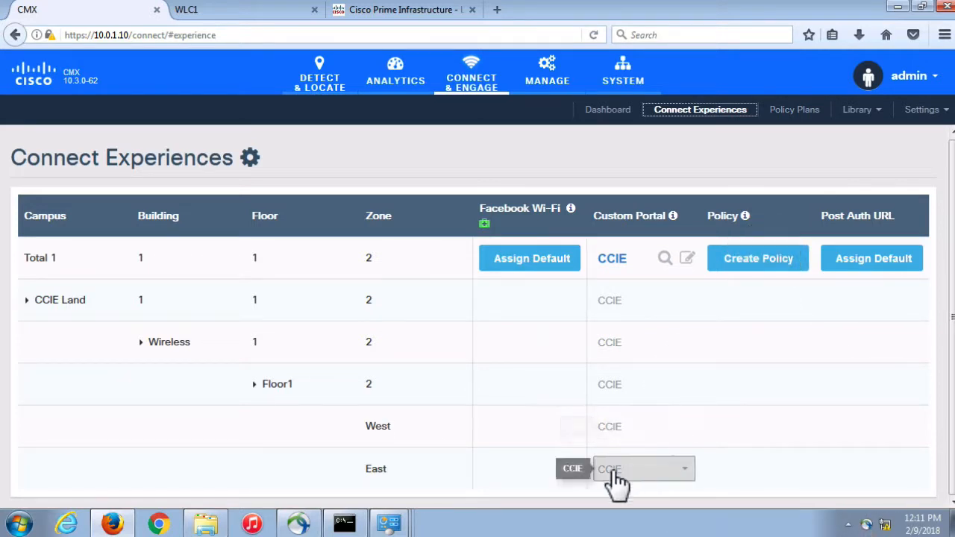
{"action": "left_click", "coordinate": [613, 474]}
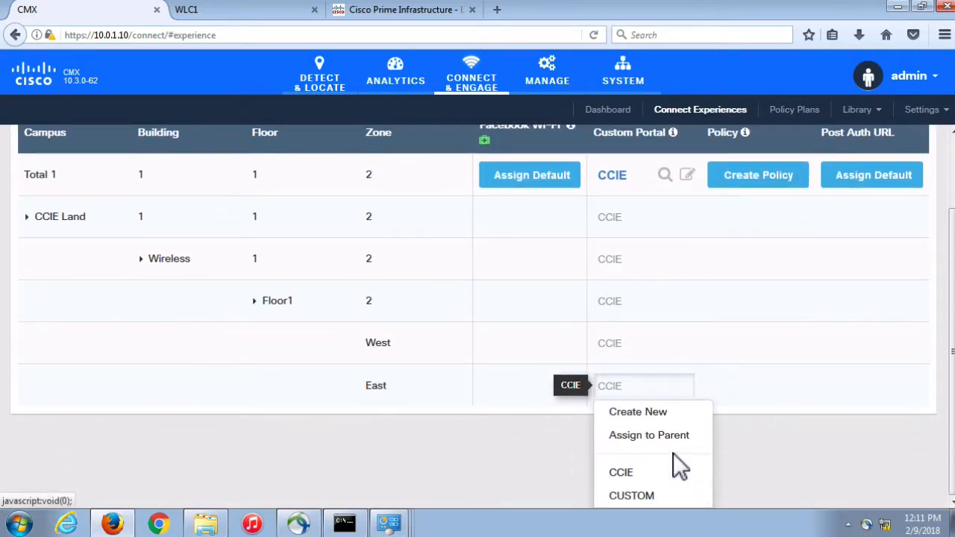
{"action": "left_click", "coordinate": [631, 498]}
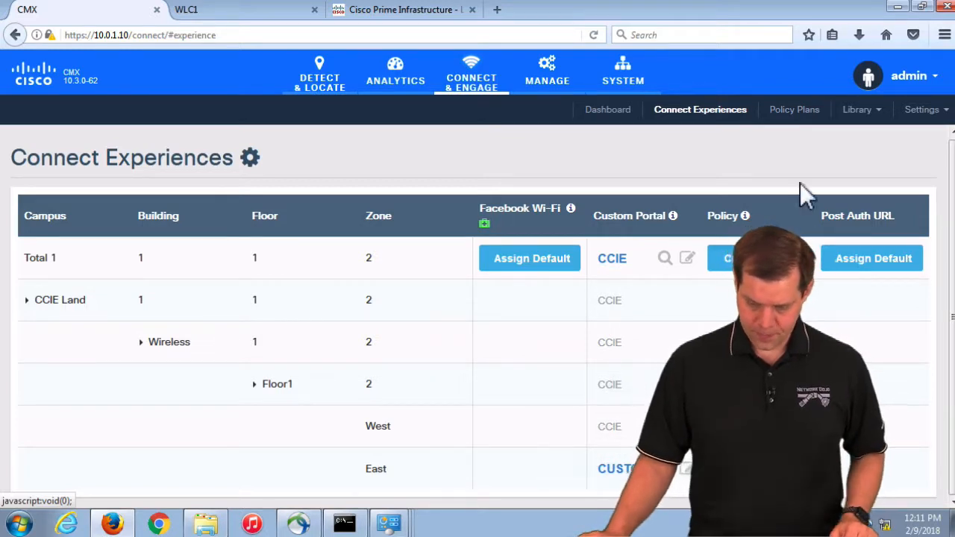
{"action": "left_click", "coordinate": [863, 263]}
{"action": "type", "text": "https://10.0.1.6"}
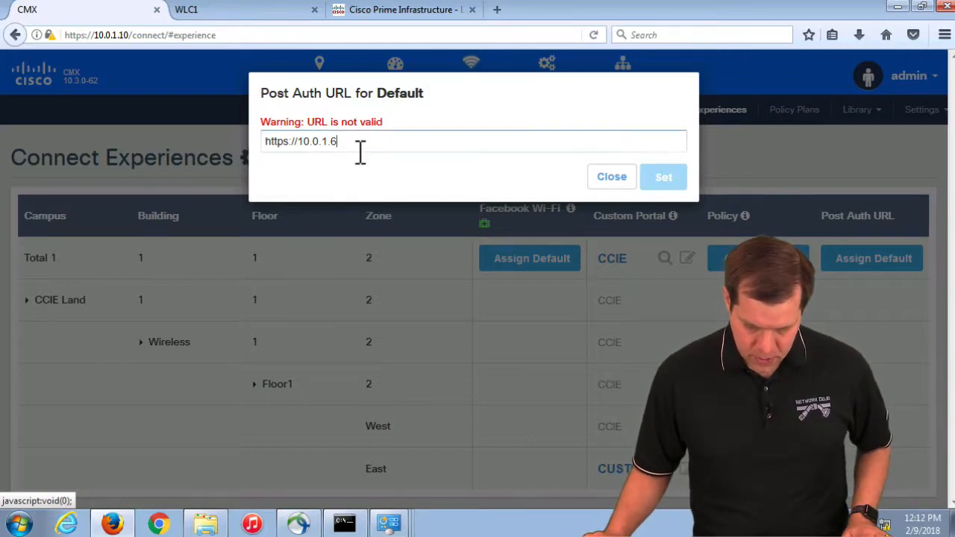
{"action": "left_click_drag", "start_coordinate": [359, 150], "coordinate": [304, 154]}
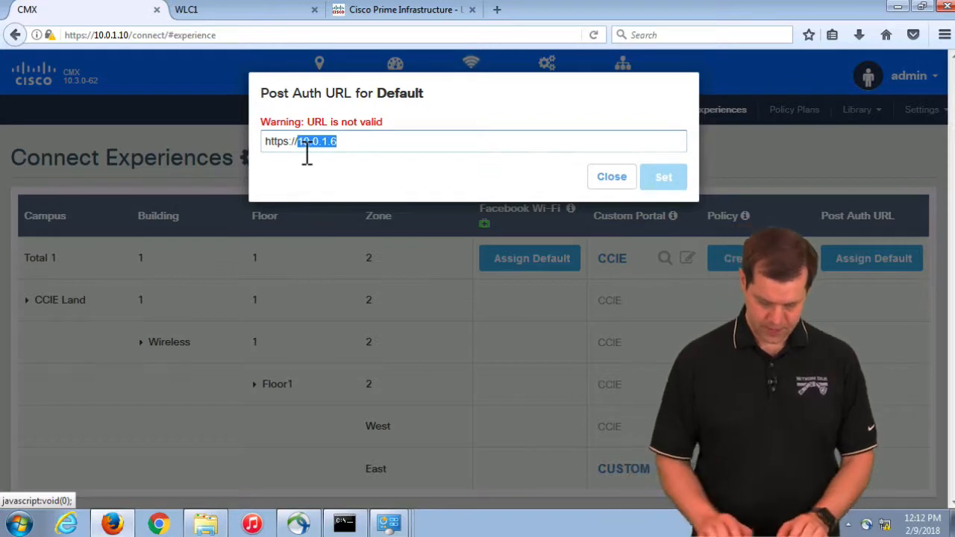
{"action": "type", "text": "p"}
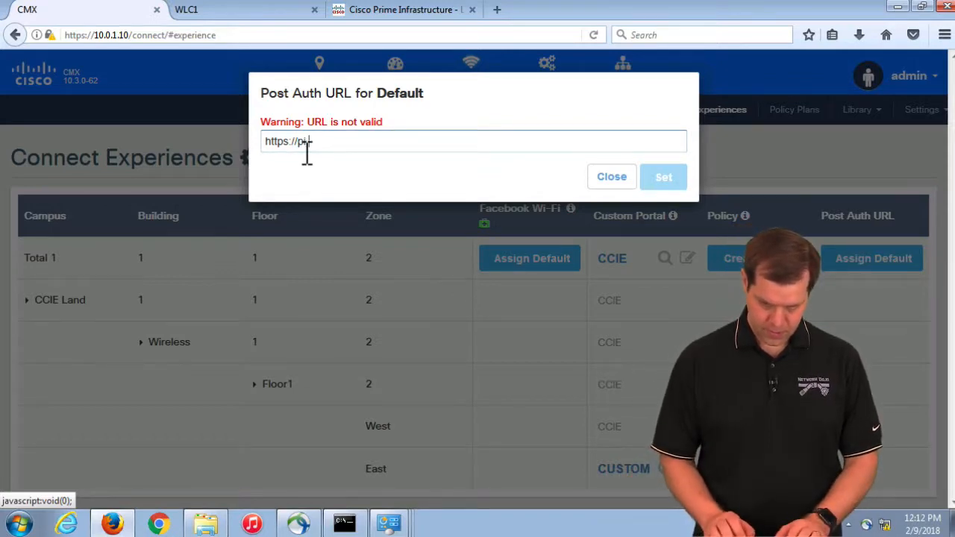
{"action": "type", "text": "i.networkdojo"}
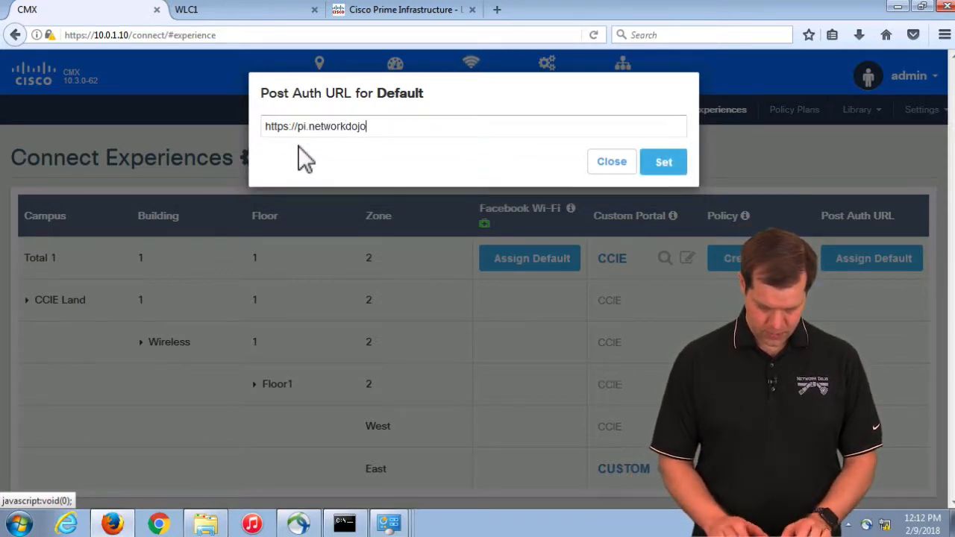
{"action": "type", "text": ".local"}
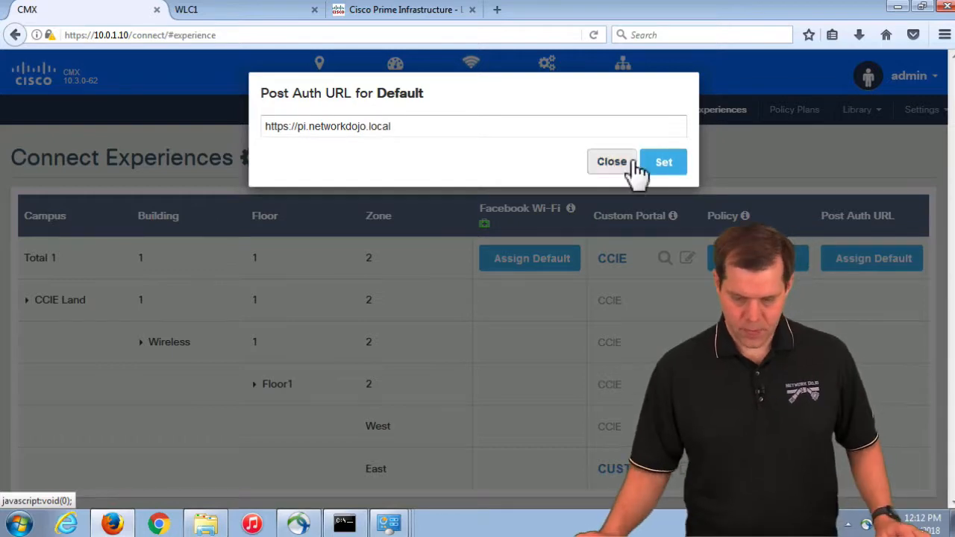
{"action": "left_click", "coordinate": [664, 163]}
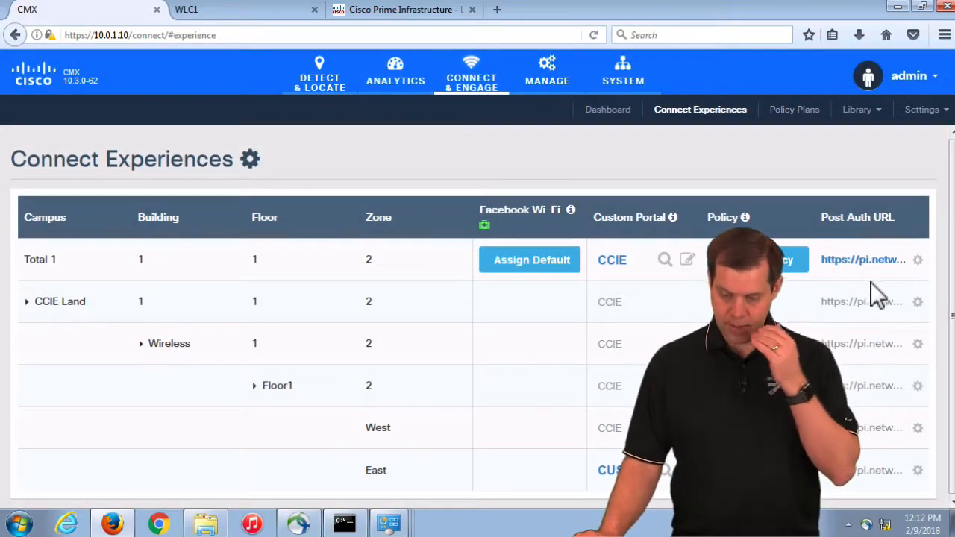
Look at the East zone's own Post Auth URL setting and close it.
{"action": "left_click", "coordinate": [917, 470]}
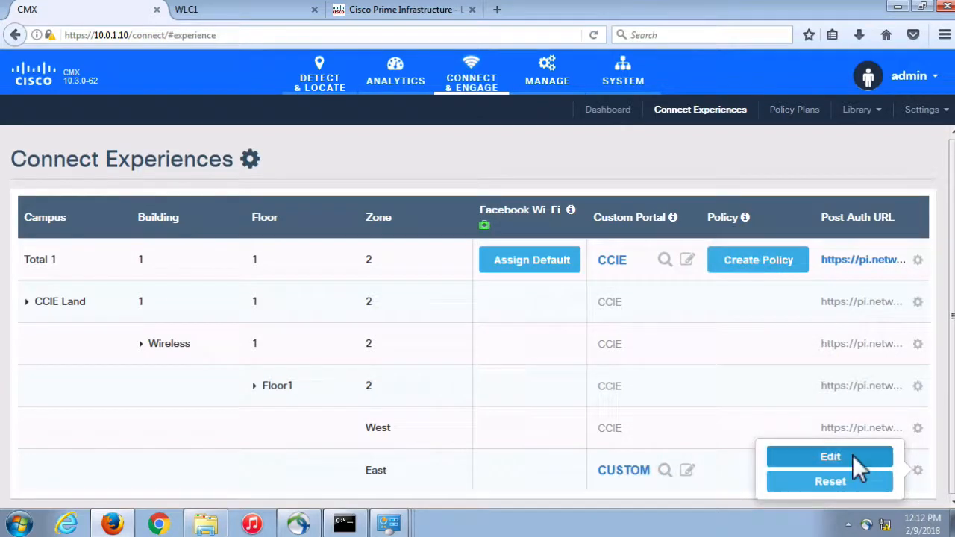
{"action": "left_click", "coordinate": [830, 456]}
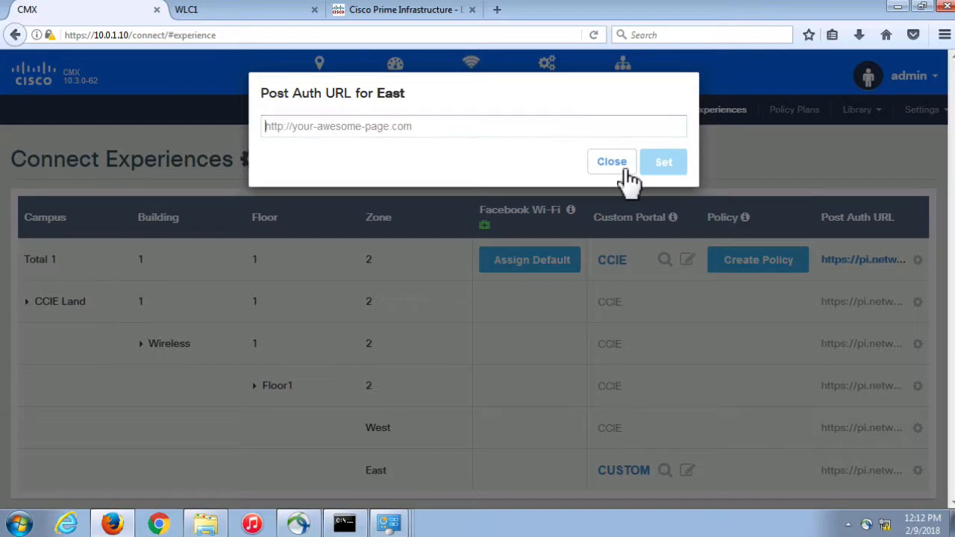
{"action": "left_click", "coordinate": [628, 170]}
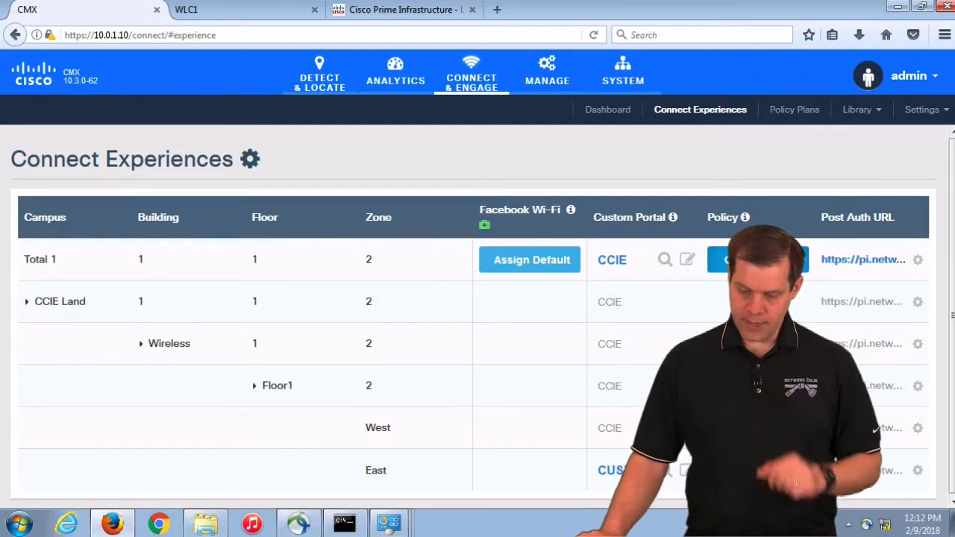
Create a policy plan named High with a bandwidth of 5000 kbps.
{"action": "left_click", "coordinate": [757, 261]}
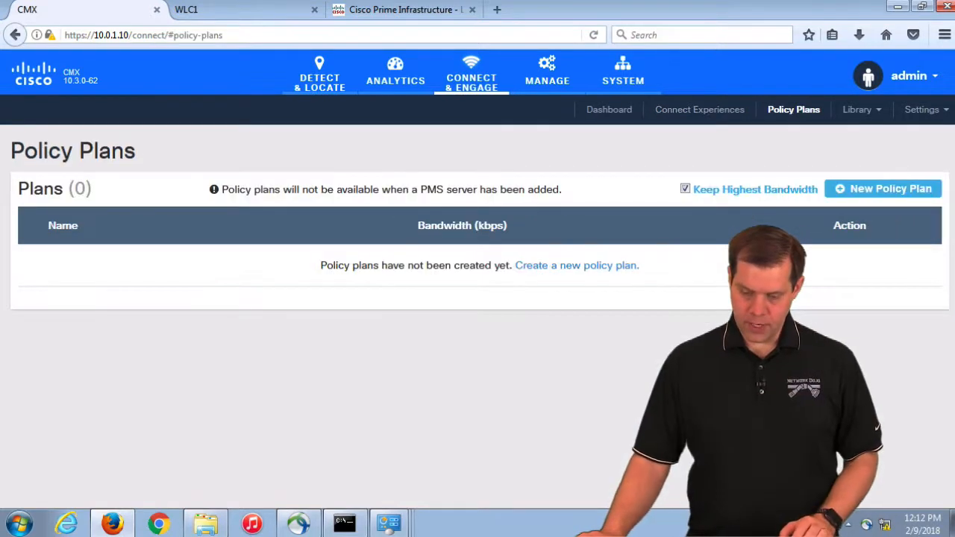
{"action": "left_click", "coordinate": [879, 192]}
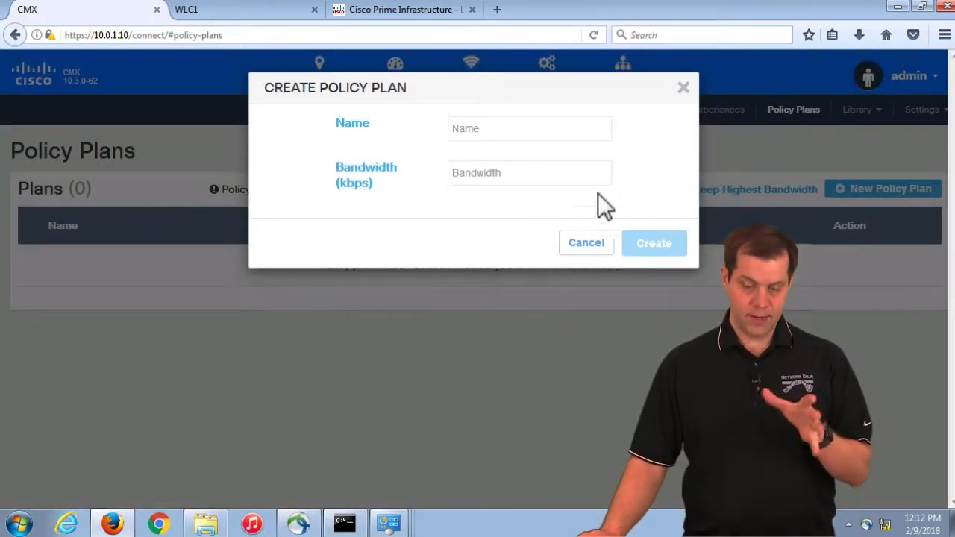
{"action": "left_click", "coordinate": [524, 141]}
{"action": "type", "text": "High"}
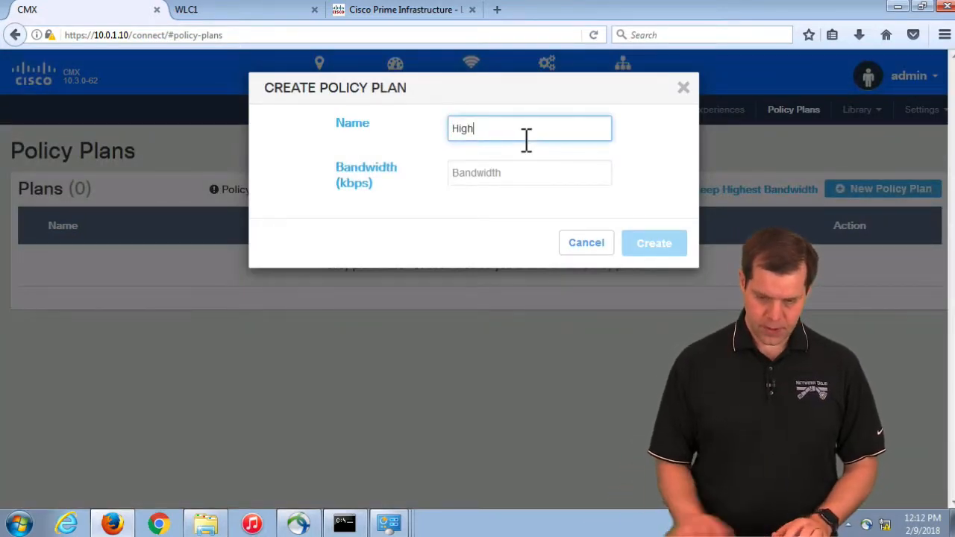
{"action": "left_click", "coordinate": [497, 180]}
{"action": "type", "text": "5"}
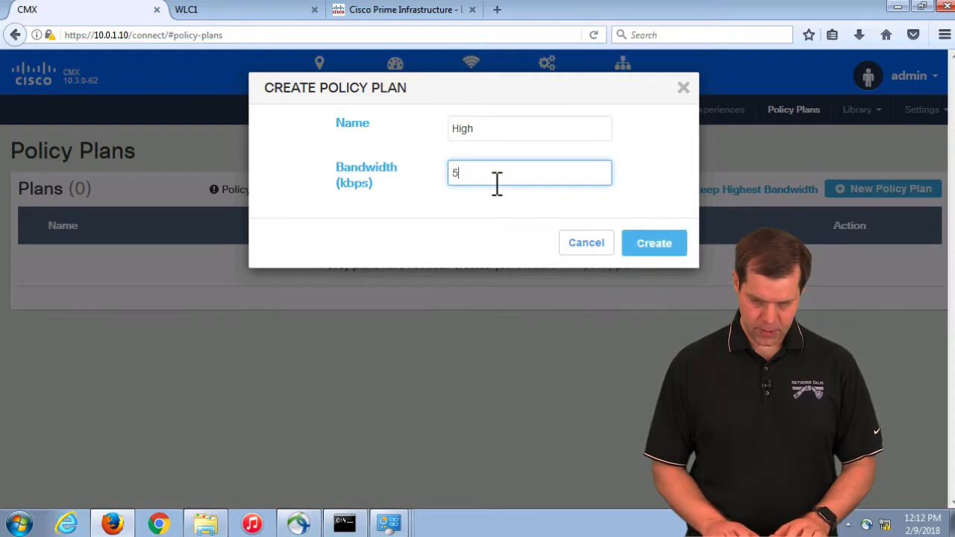
{"action": "type", "text": "000"}
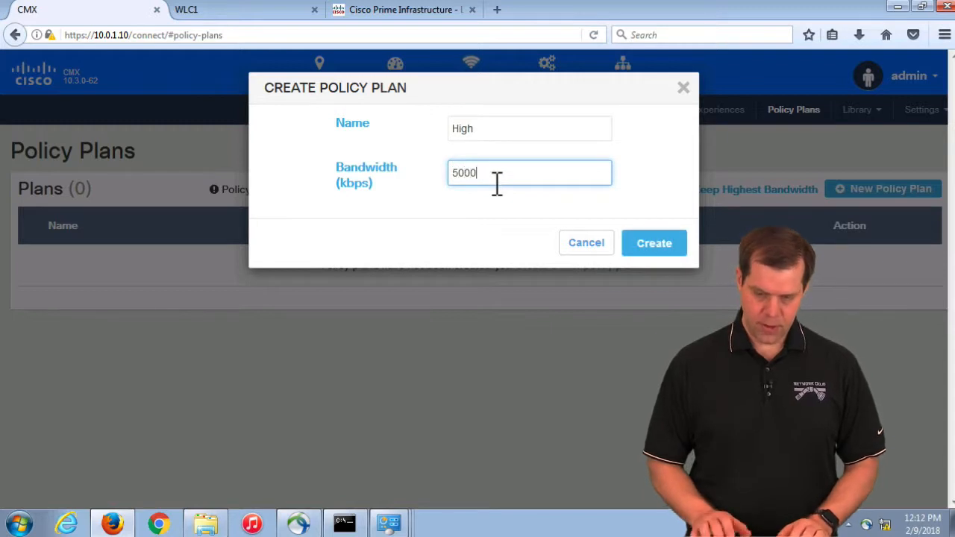
{"action": "left_click", "coordinate": [654, 246]}
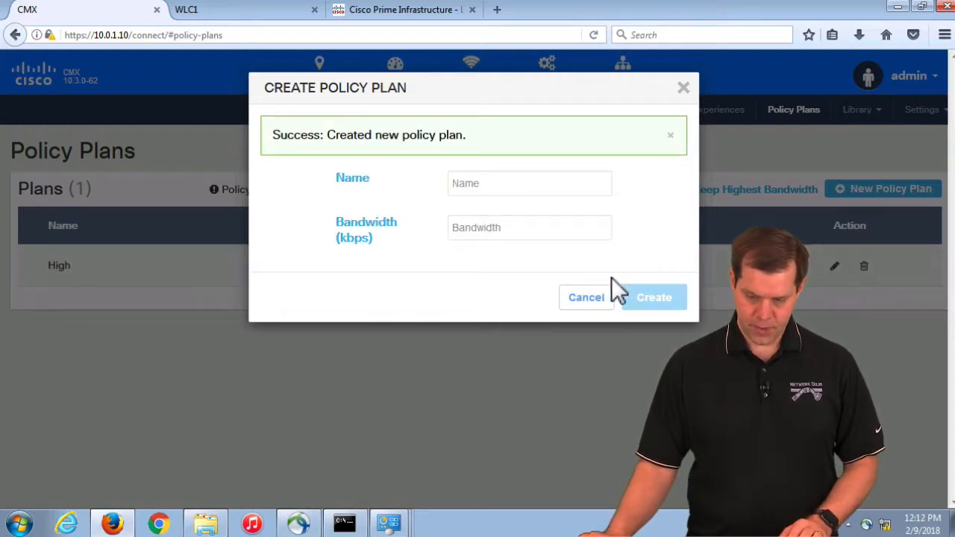
{"action": "left_click", "coordinate": [587, 297]}
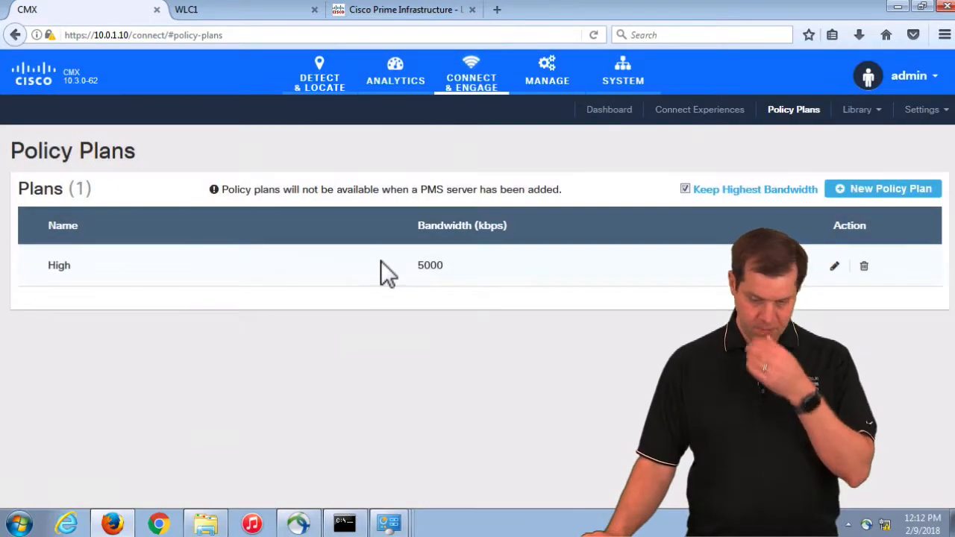
Assign the High policy as the default for all locations in Connect Experiences and return to the policy plans.
{"action": "left_click", "coordinate": [710, 118]}
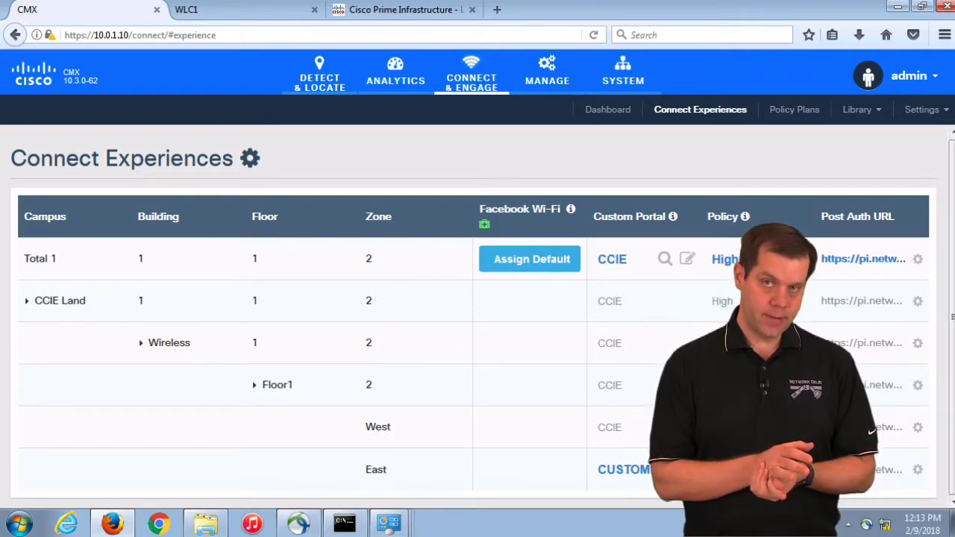
{"action": "left_click", "coordinate": [795, 112]}
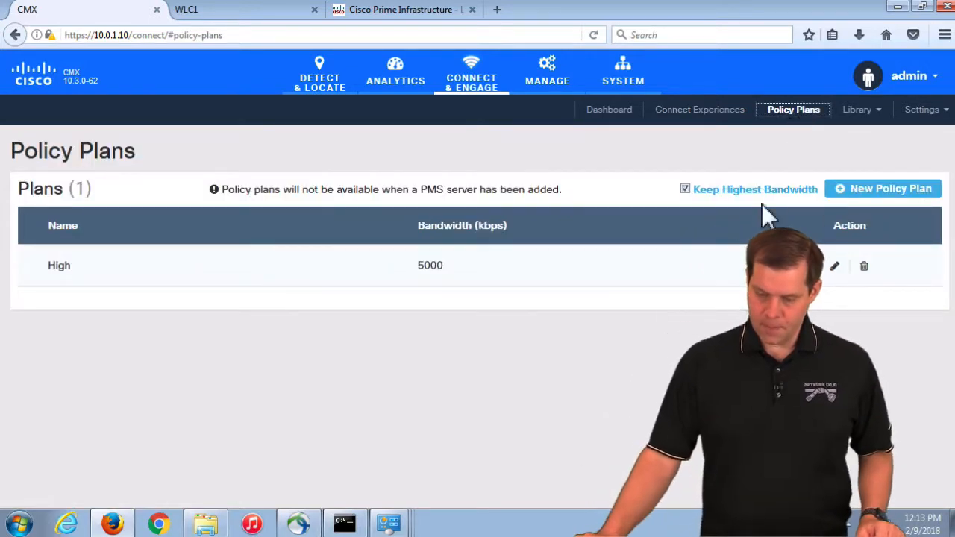
Create a policy plan named Low with a bandwidth of 1000 kbps and close the dialog.
{"action": "mouse_move", "coordinate": [815, 198]}
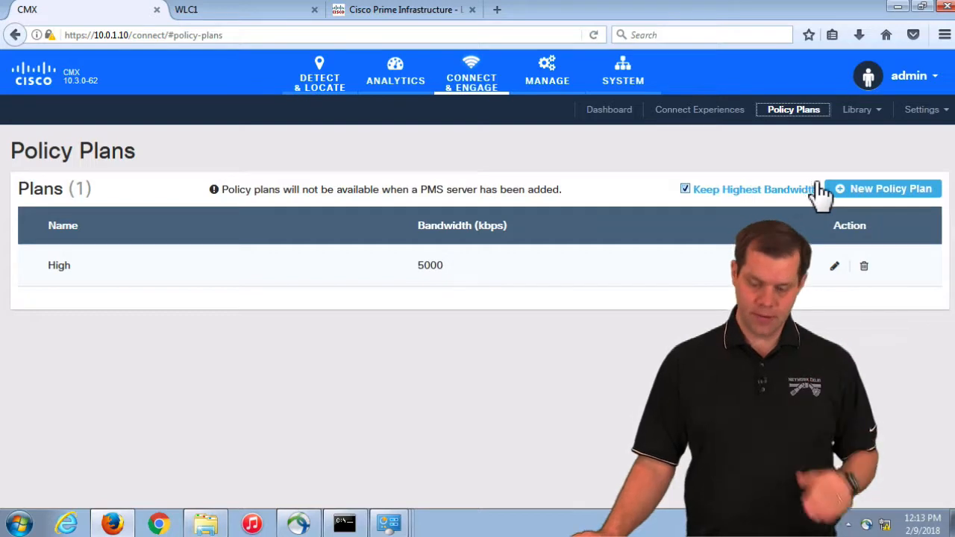
{"action": "left_click", "coordinate": [900, 186]}
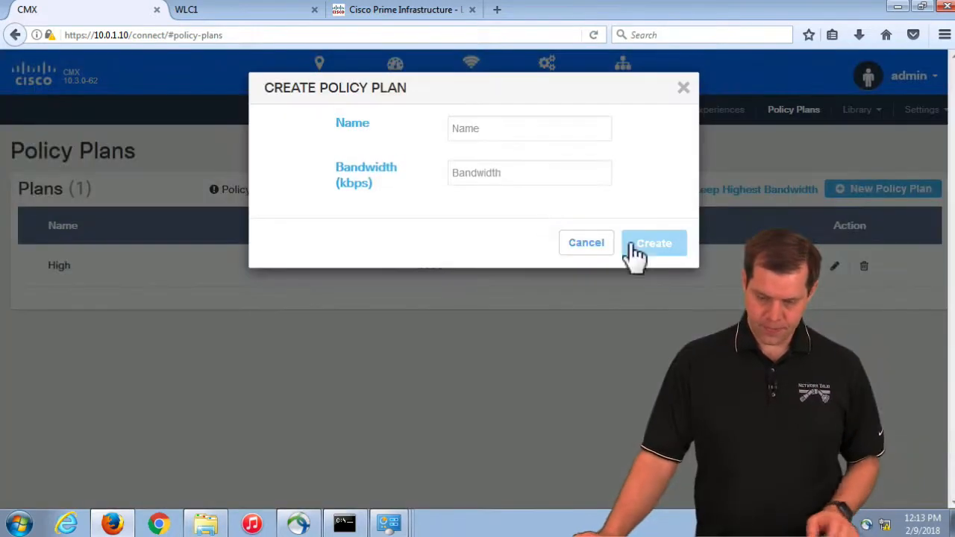
{"action": "left_click", "coordinate": [502, 133]}
{"action": "type", "text": "Low"}
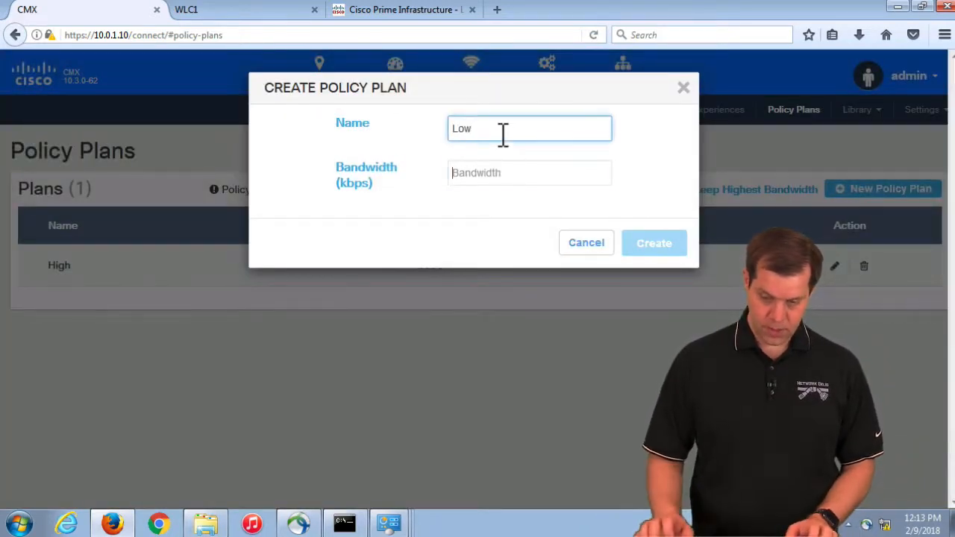
{"action": "key", "text": "Tab"}
{"action": "type", "text": "11"}
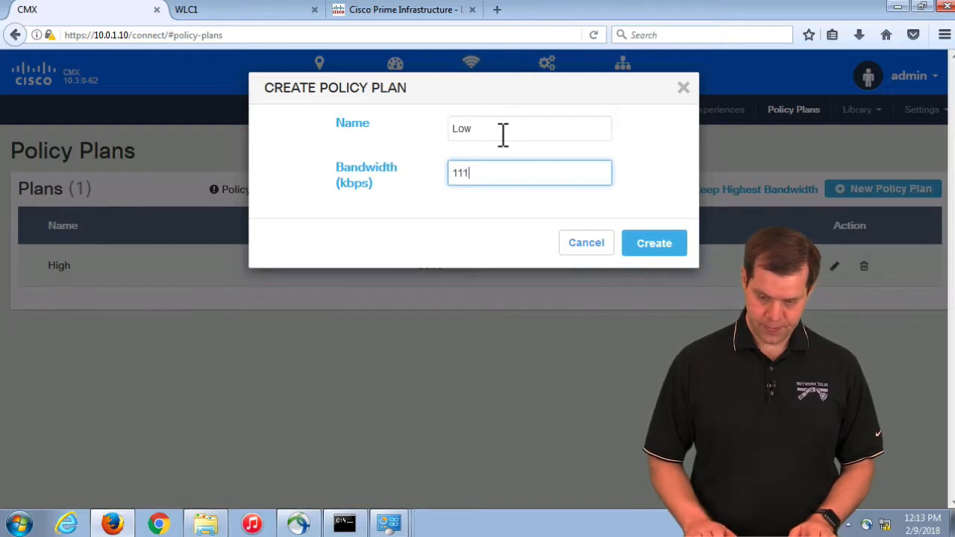
{"action": "type", "text": "000"}
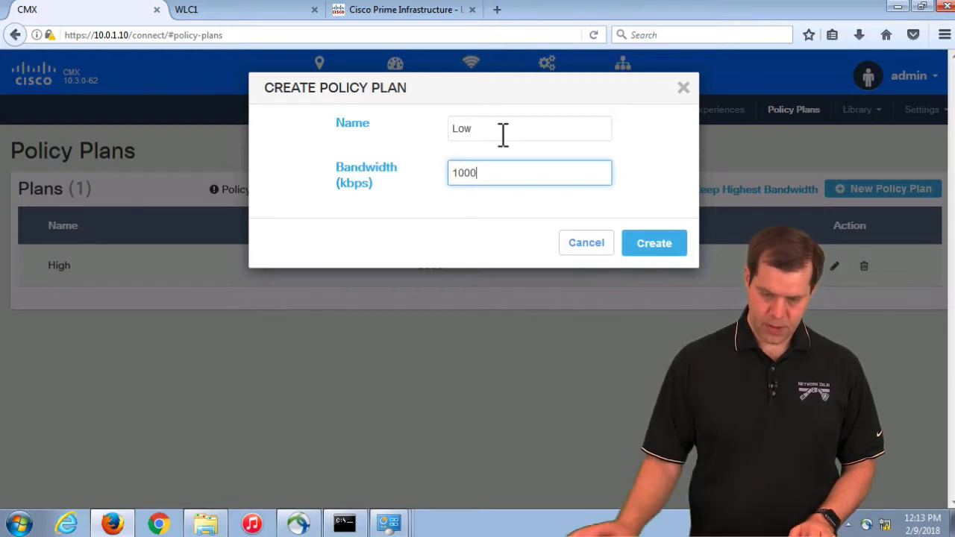
{"action": "left_click", "coordinate": [654, 247]}
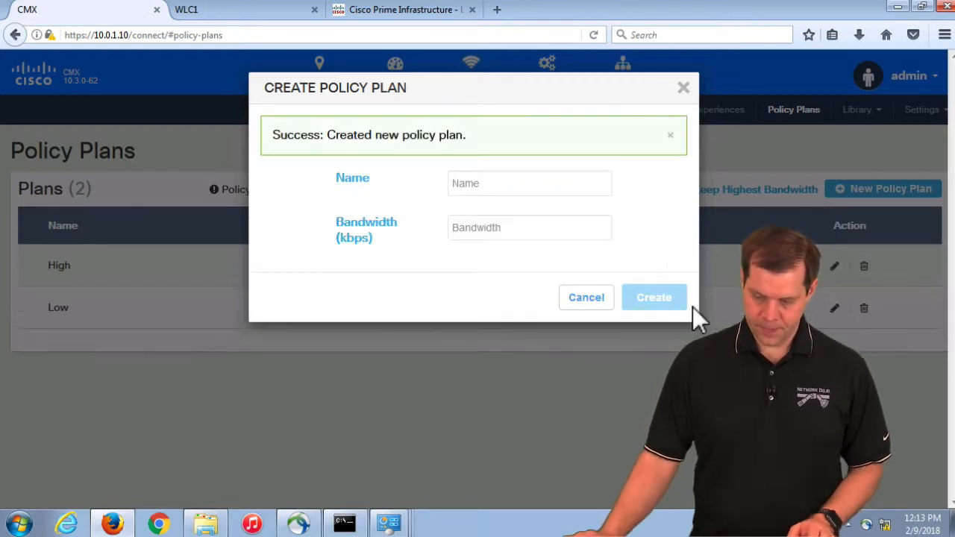
{"action": "left_click", "coordinate": [682, 89]}
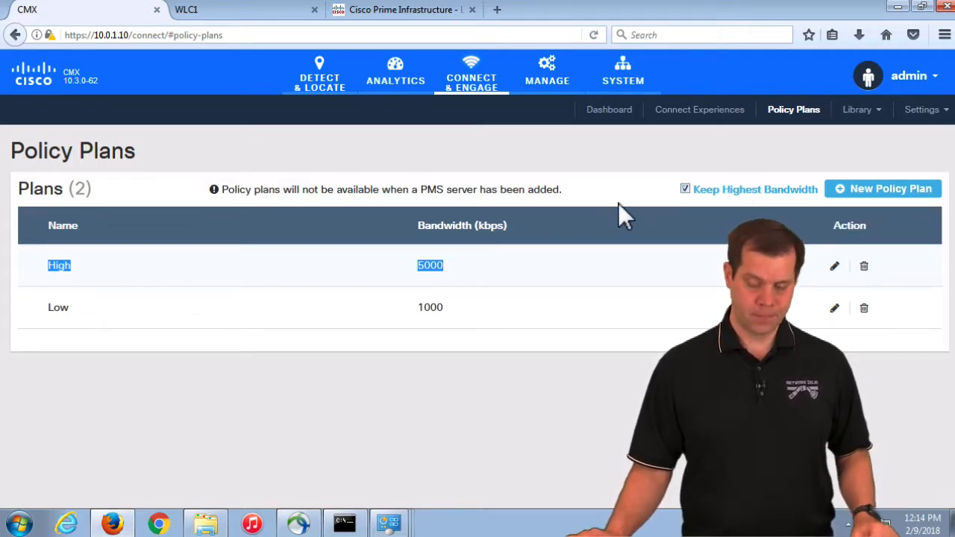
Review the Connect Experiences assignments, and examine the user retention, statistics retention and SMS values in the general Connect settings.
{"action": "left_click", "coordinate": [701, 119]}
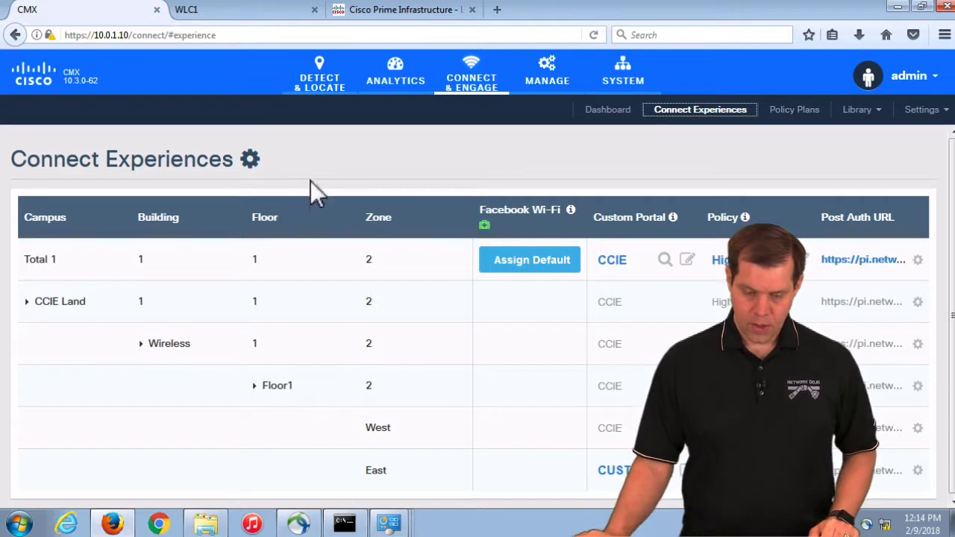
{"action": "left_click", "coordinate": [933, 113]}
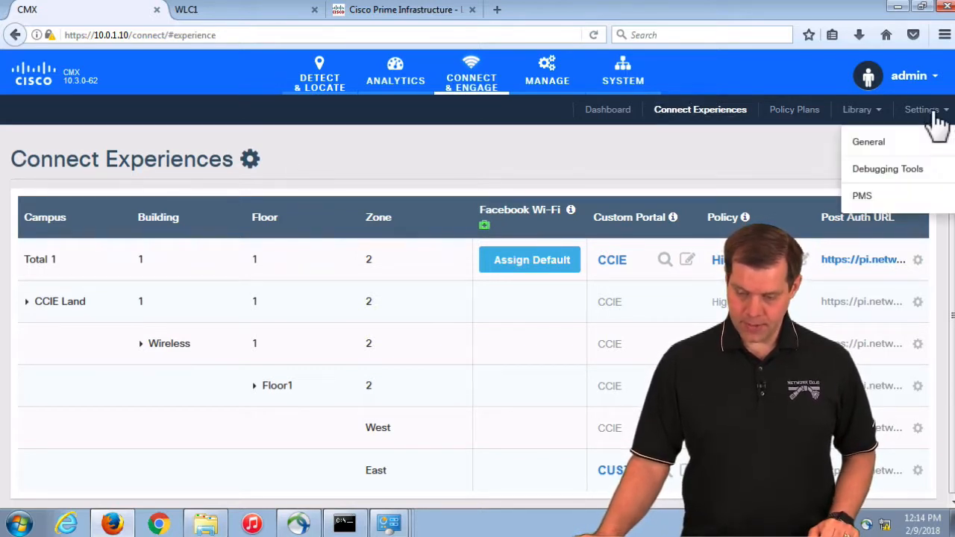
{"action": "left_click", "coordinate": [887, 146]}
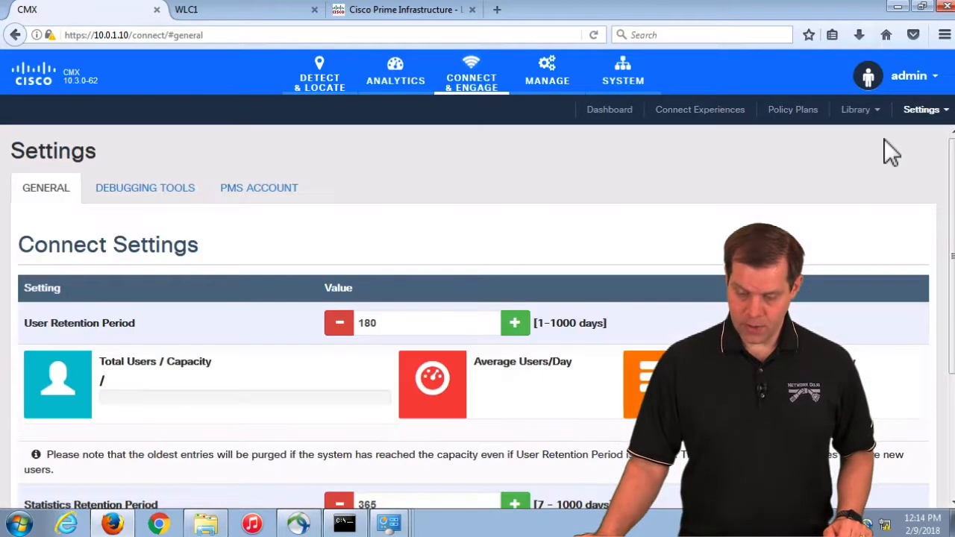
{"action": "scroll", "coordinate": [627, 181], "scroll_direction": "down", "scroll_amount": 4}
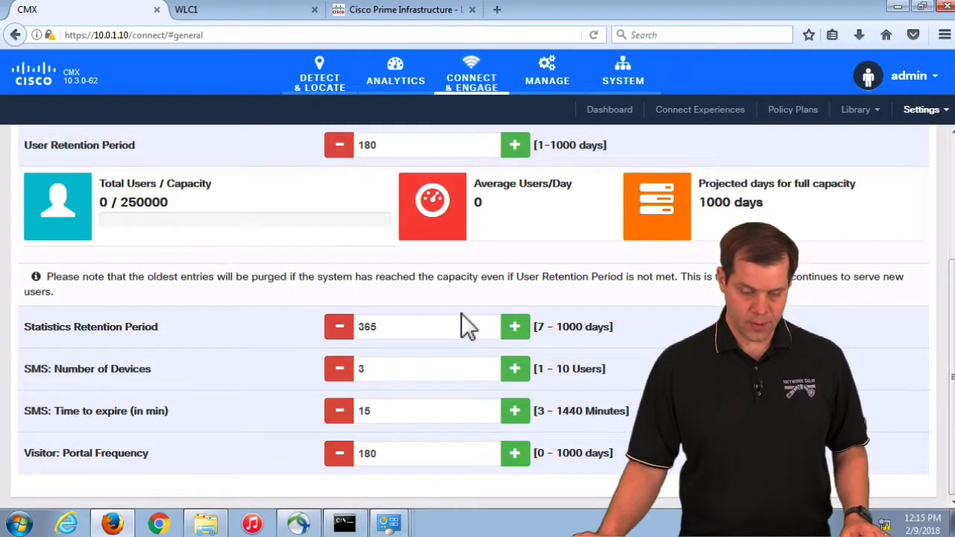
{"action": "scroll", "coordinate": [149, 154], "scroll_direction": "up", "scroll_amount": 1}
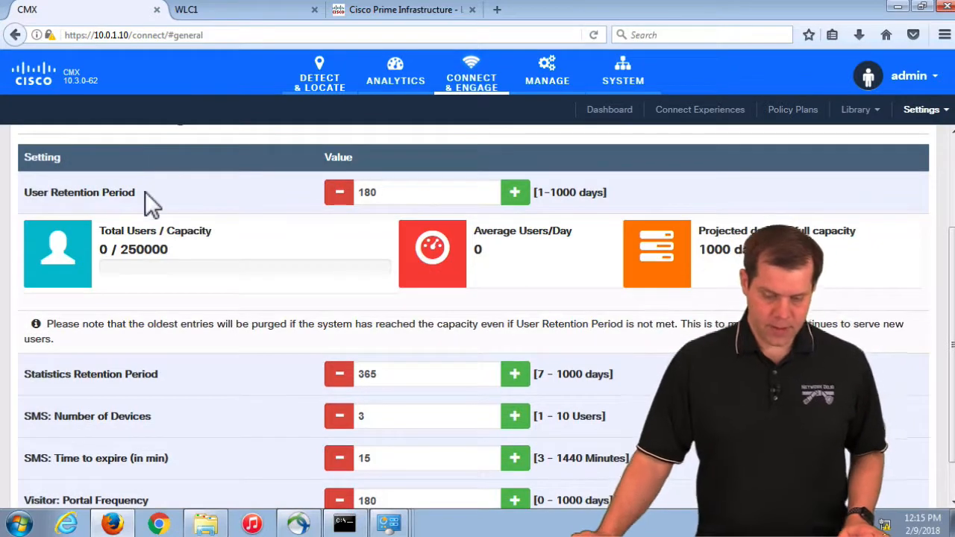
{"action": "left_click_drag", "start_coordinate": [146, 192], "coordinate": [30, 198]}
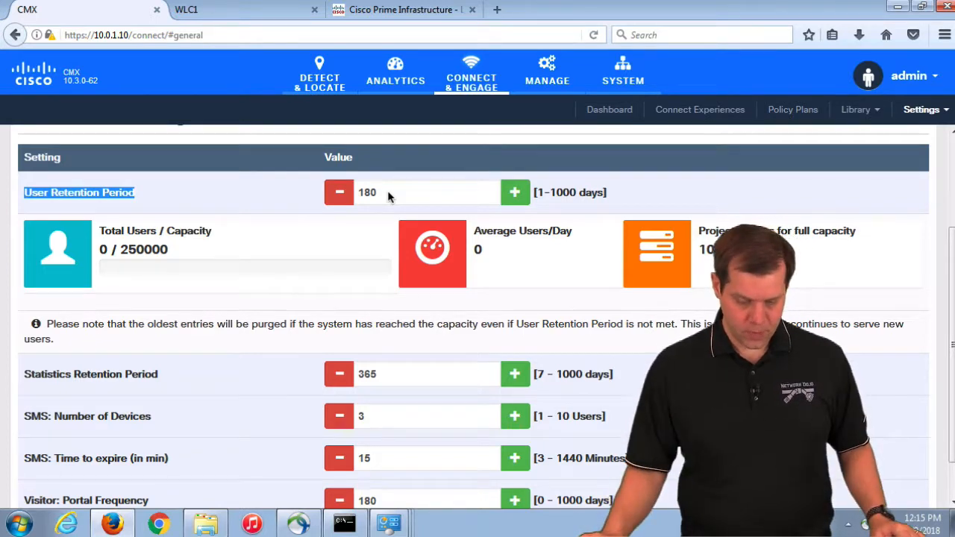
{"action": "scroll", "coordinate": [387, 191], "scroll_direction": "down", "scroll_amount": 1}
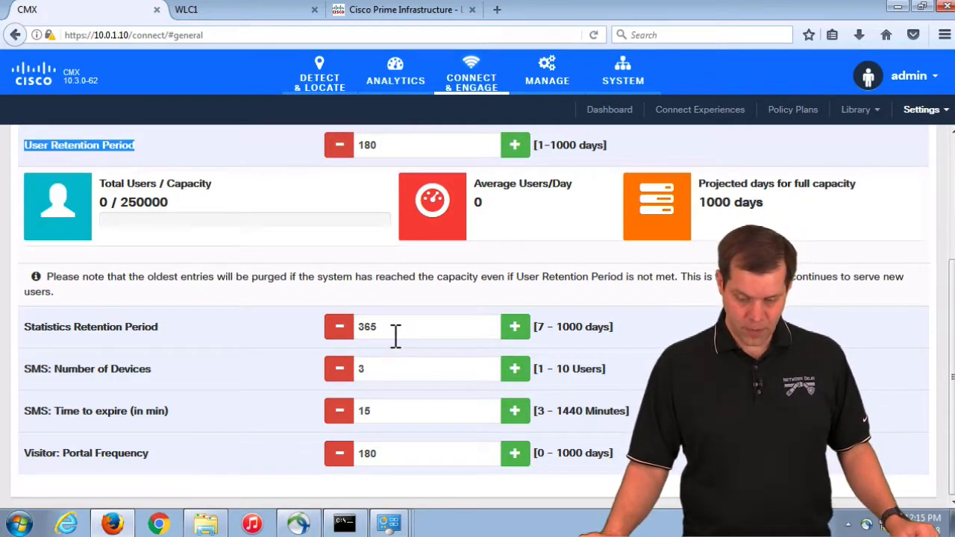
{"action": "left_click_drag", "start_coordinate": [397, 335], "coordinate": [349, 332]}
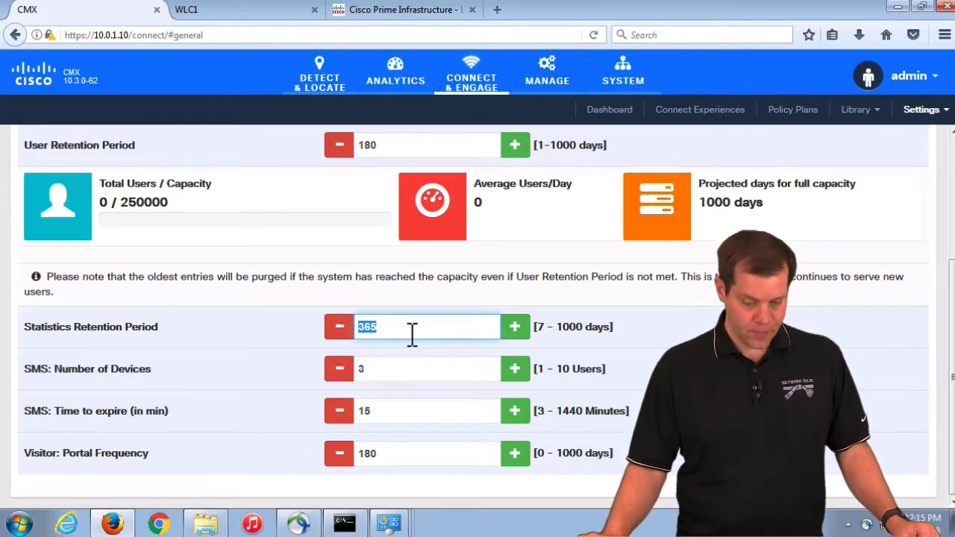
{"action": "mouse_move", "coordinate": [166, 416]}
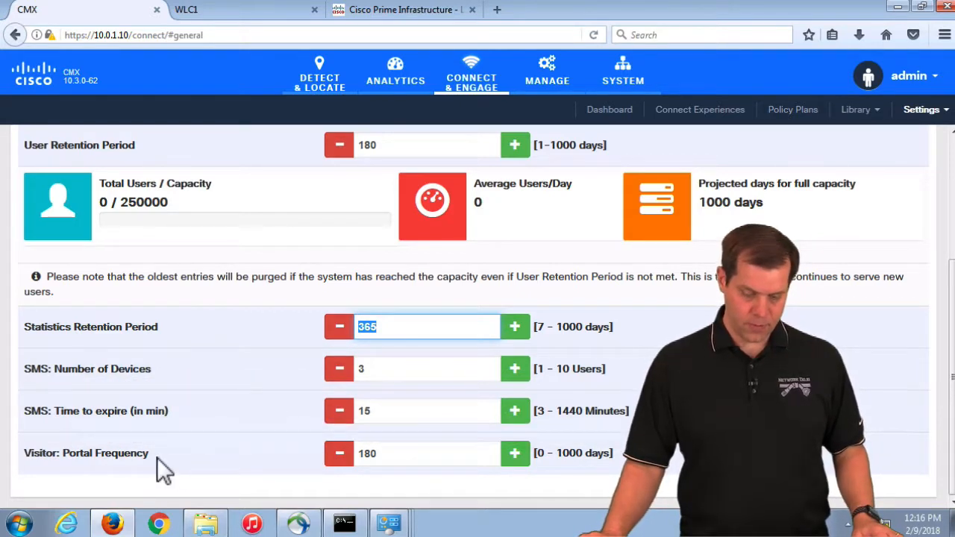
Set the Visitor: Portal Frequency to 1 day in the general Connect settings.
{"action": "left_click_drag", "start_coordinate": [153, 456], "coordinate": [38, 465]}
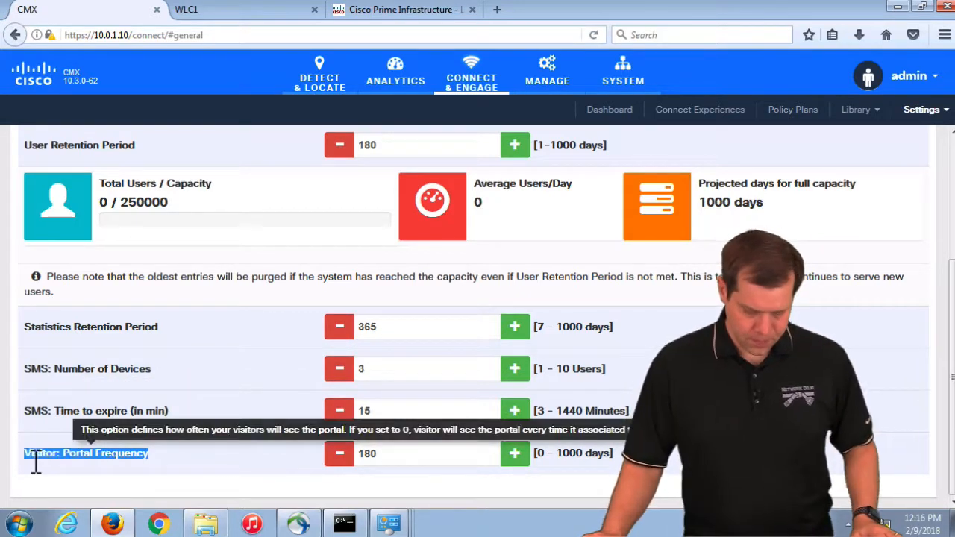
{"action": "left_click", "coordinate": [430, 461]}
{"action": "left_click_drag", "start_coordinate": [408, 461], "coordinate": [358, 464]}
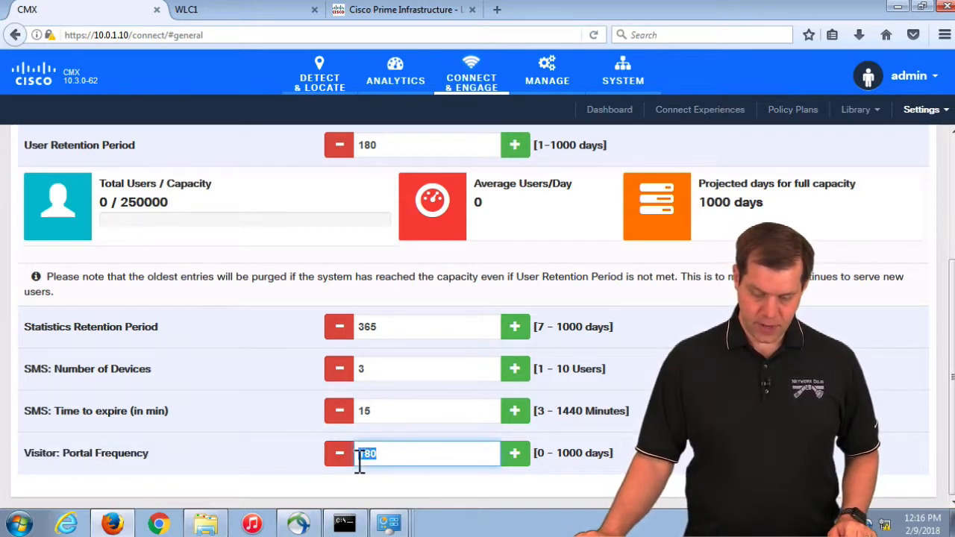
{"action": "left_click", "coordinate": [438, 464]}
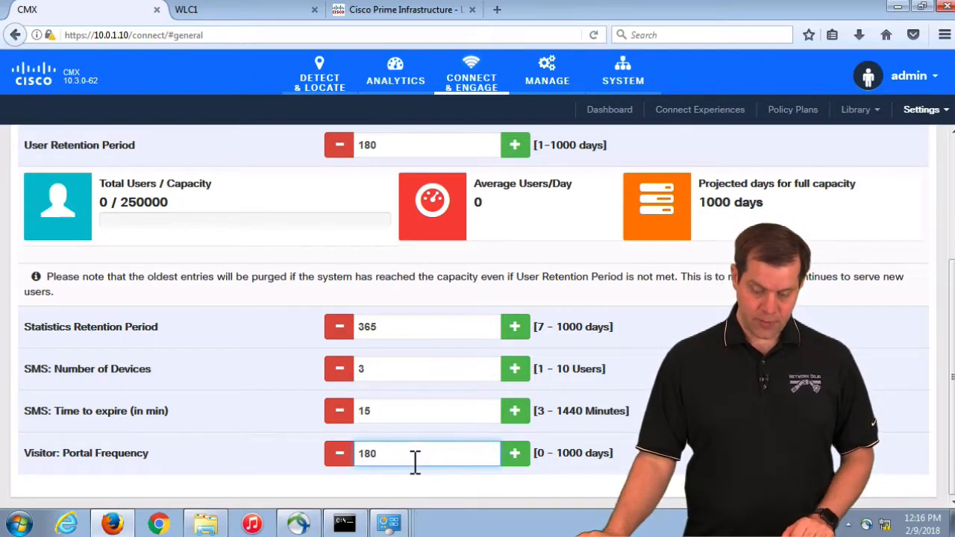
{"action": "left_click_drag", "start_coordinate": [396, 462], "coordinate": [356, 461]}
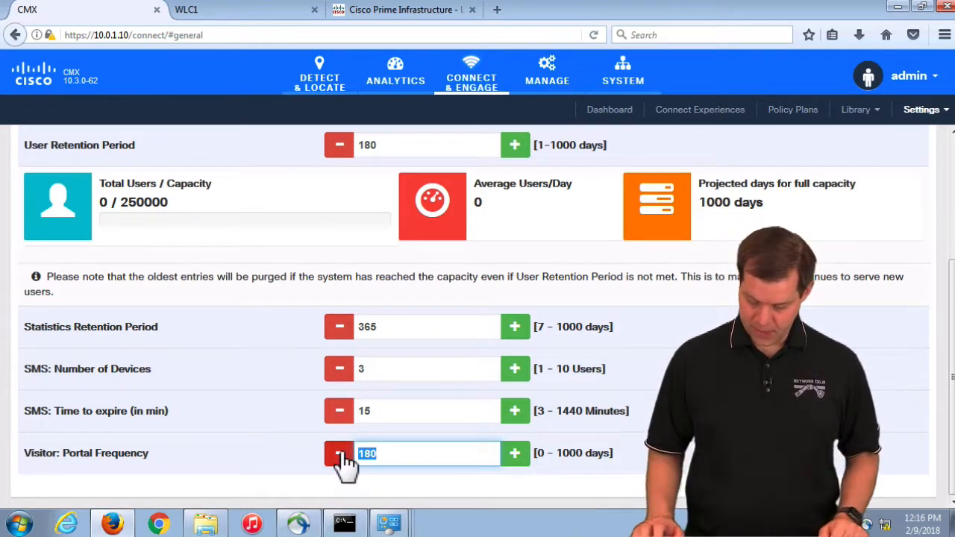
{"action": "type", "text": "1"}
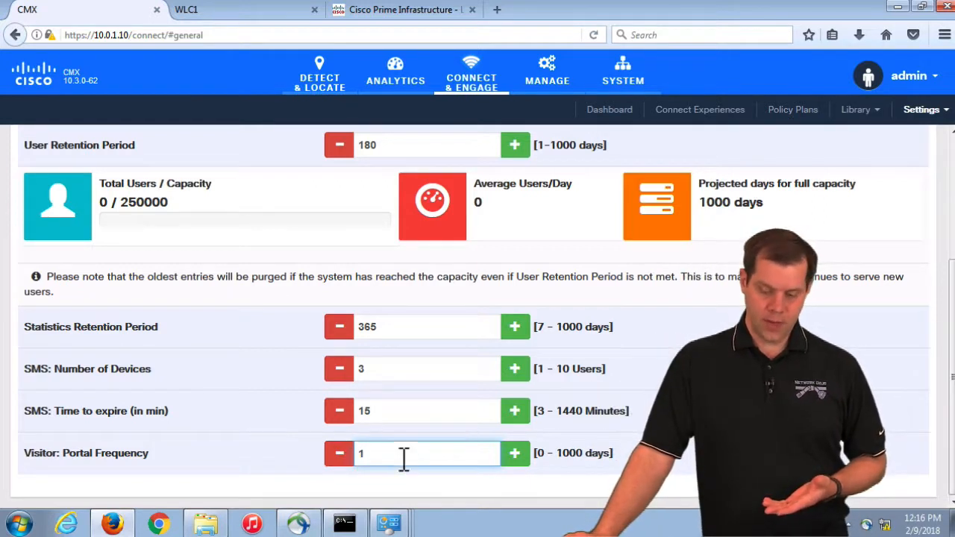
Set the Visitor: Portal Frequency to 0 and commit the value, keeping the statistics and SMS settings as they are.
{"action": "left_click_drag", "start_coordinate": [407, 461], "coordinate": [340, 456]}
{"action": "type", "text": "0"}
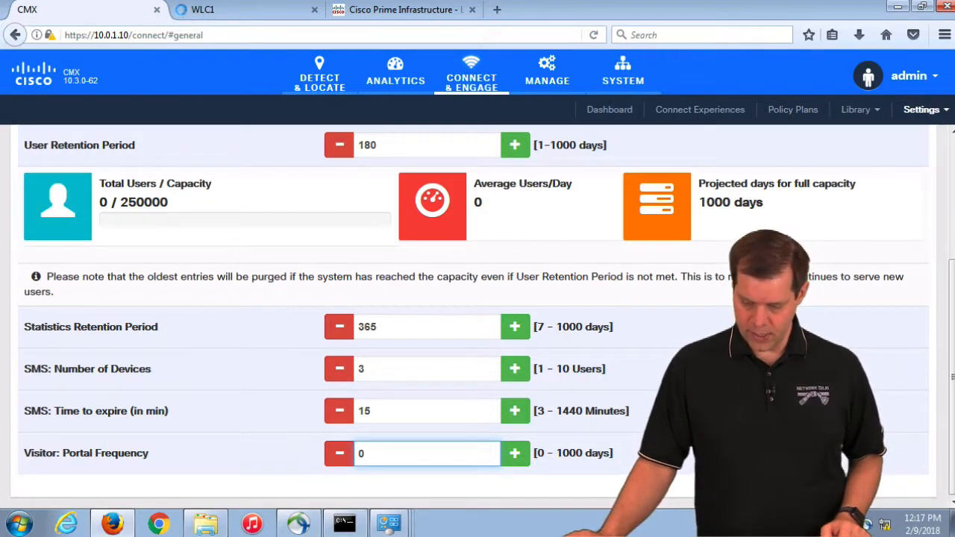
{"action": "scroll", "coordinate": [477, 316], "scroll_direction": "up", "scroll_amount": 1}
{"action": "scroll", "coordinate": [686, 281], "scroll_direction": "up", "scroll_amount": 4}
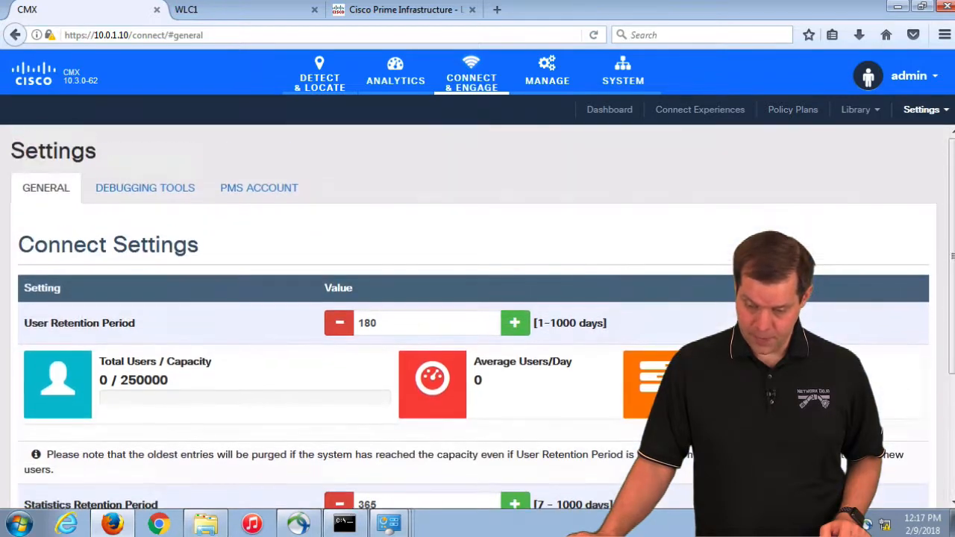
{"action": "scroll", "coordinate": [687, 281], "scroll_direction": "down", "scroll_amount": 4}
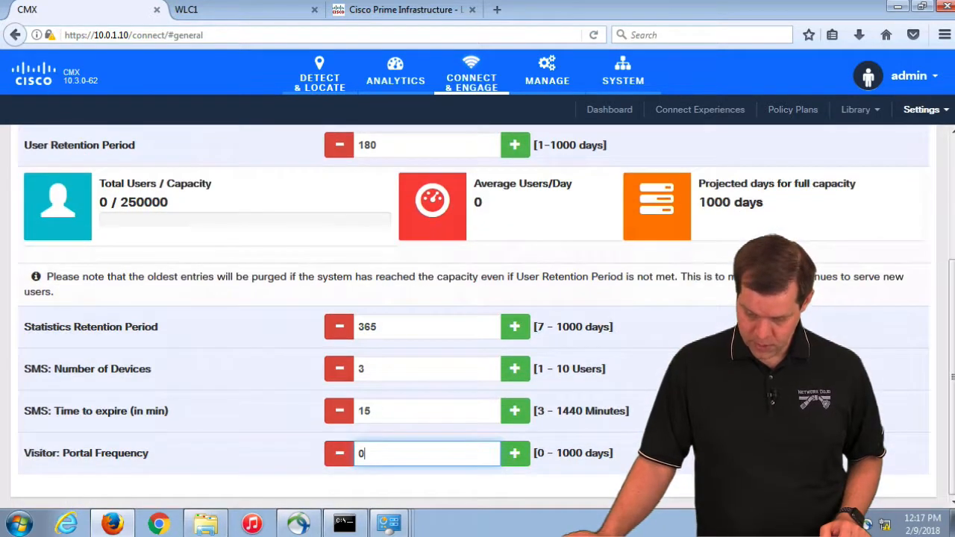
{"action": "left_click", "coordinate": [452, 417]}
{"action": "left_click", "coordinate": [422, 372]}
{"action": "left_click", "coordinate": [426, 335]}
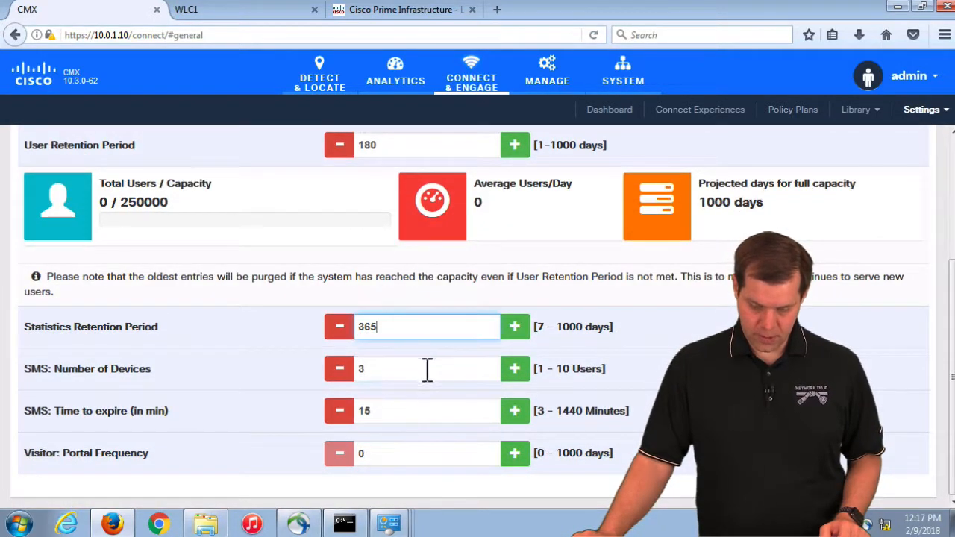
{"action": "left_click", "coordinate": [420, 413]}
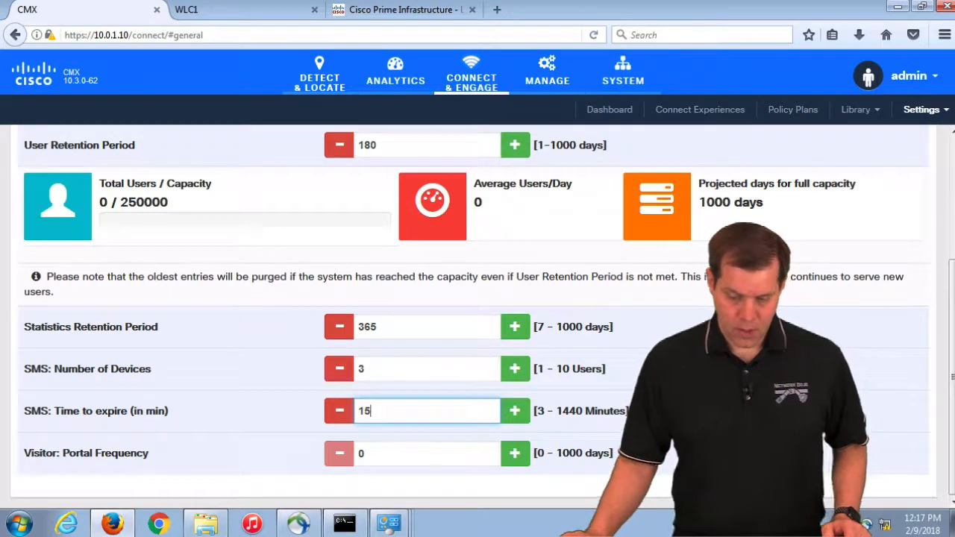
Look at the Delete User debugging tool and the PMS Connect Account settings, and return to the general settings.
{"action": "scroll", "coordinate": [592, 283], "scroll_direction": "up", "scroll_amount": 3}
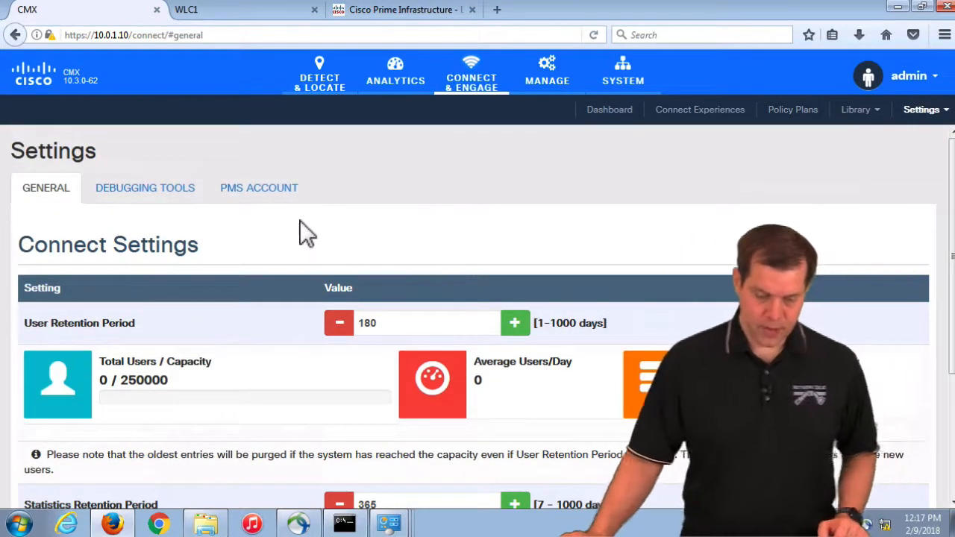
{"action": "left_click", "coordinate": [164, 190]}
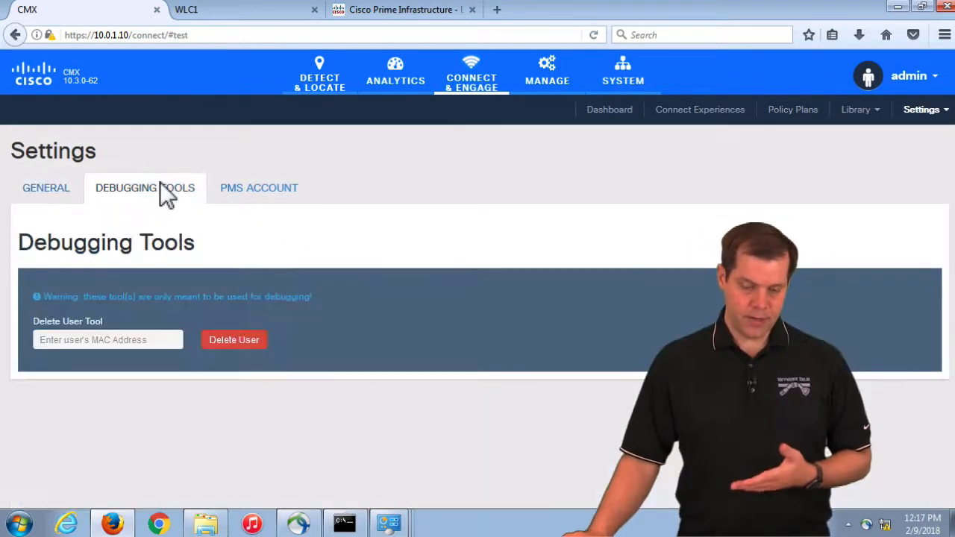
{"action": "left_click", "coordinate": [131, 341]}
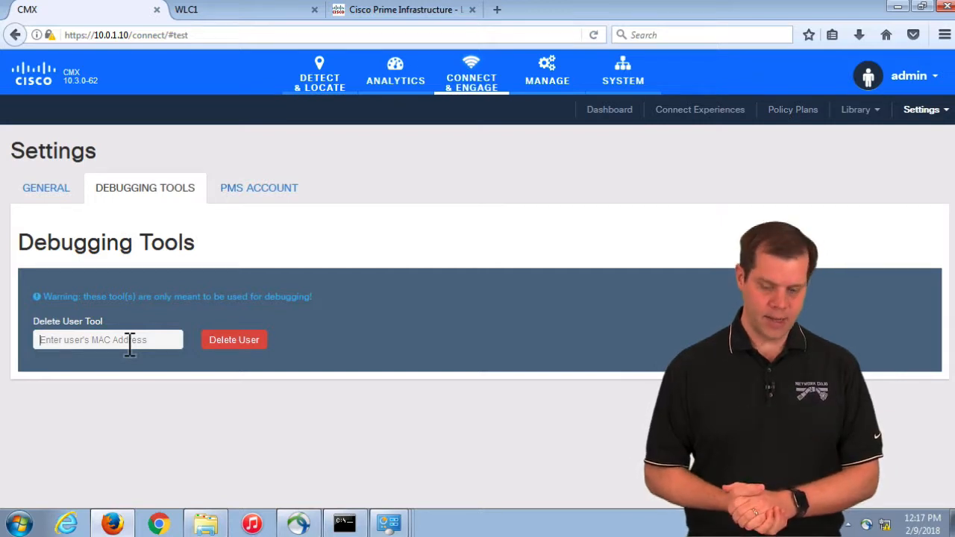
{"action": "left_click", "coordinate": [278, 193]}
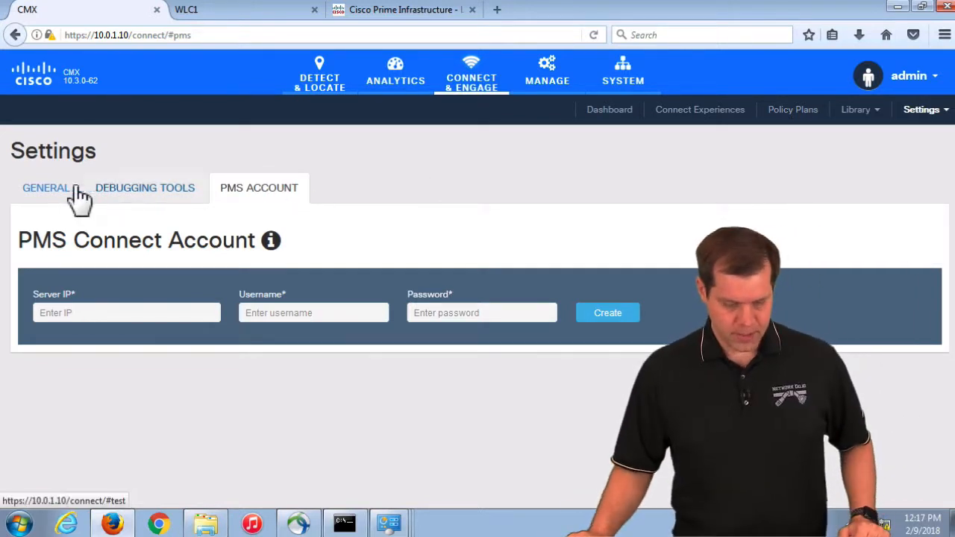
{"action": "left_click", "coordinate": [52, 193]}
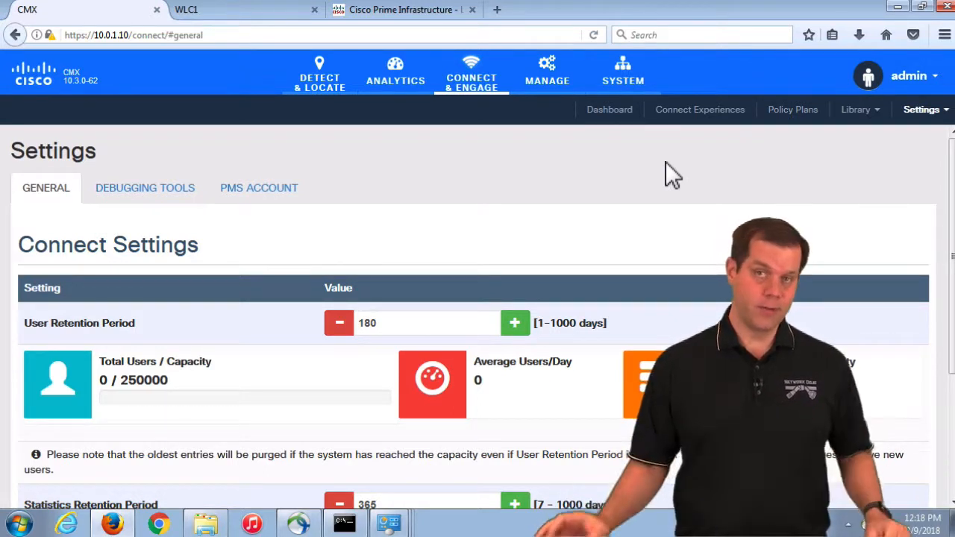
Switch to the WLC1 wireless controller's web interface.
{"action": "left_click", "coordinate": [237, 18]}
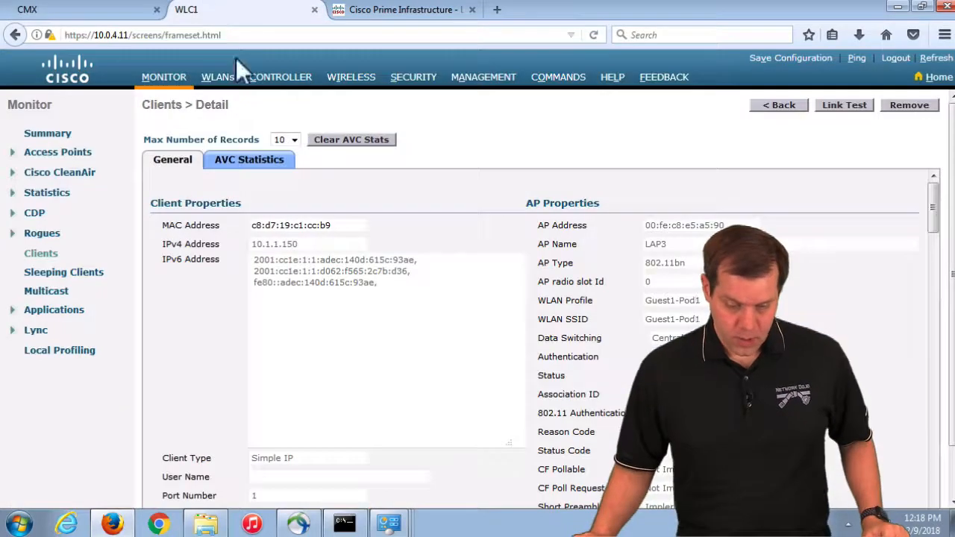